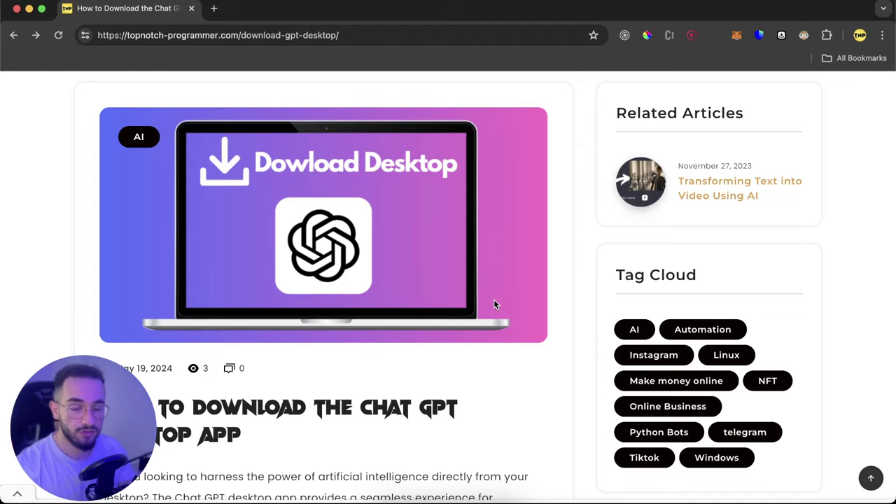
- Start downloading the ChatGPT desktop DMG from the article's Step 1 Download Here link
scroll(493, 302, "down", 10)
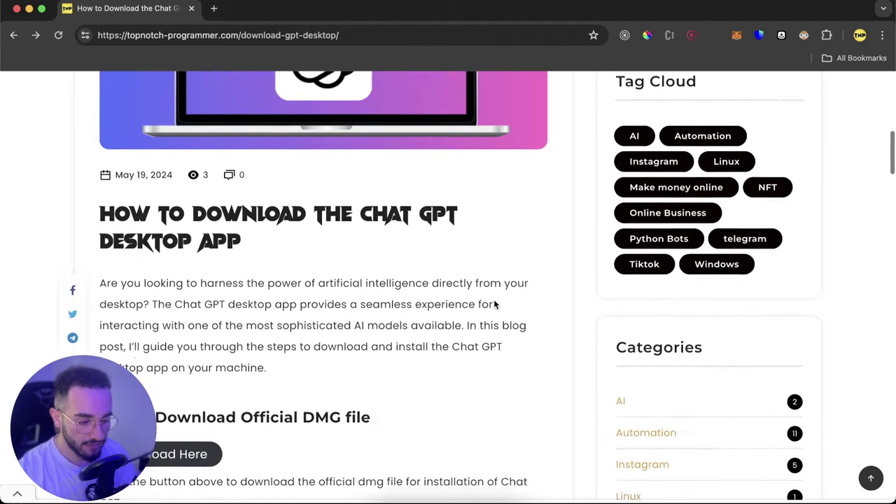
scroll(494, 302, "up", 5)
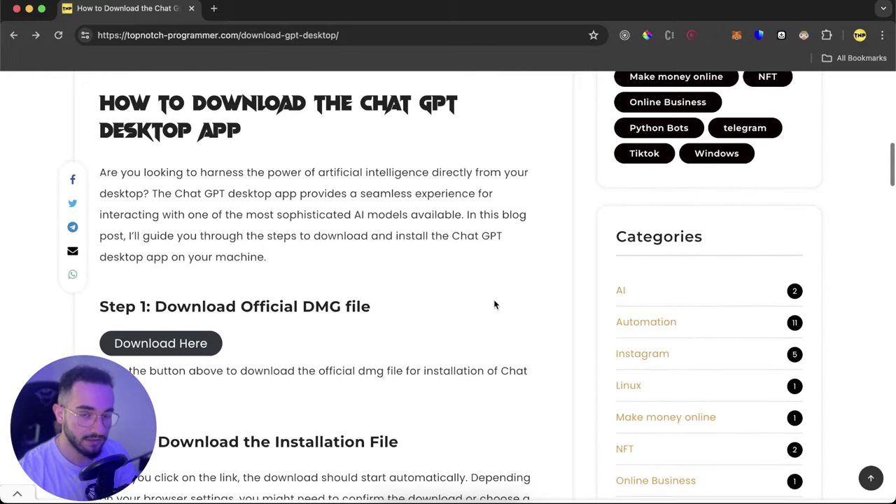
scroll(494, 304, "up", 6)
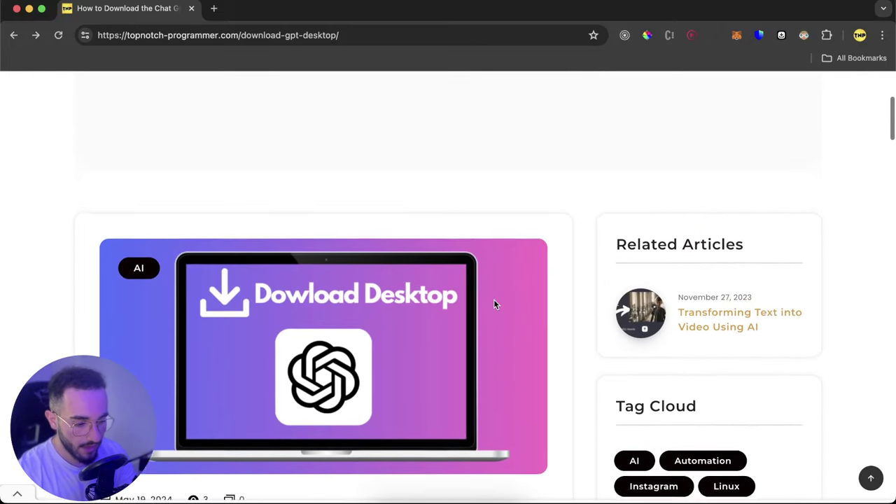
scroll(493, 303, "down", 6)
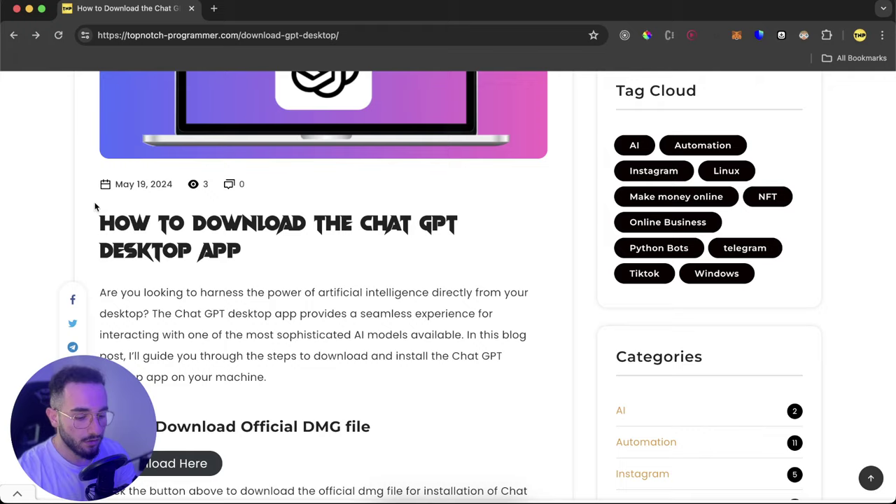
scroll(220, 372, "down", 6)
scroll(219, 372, "up", 2)
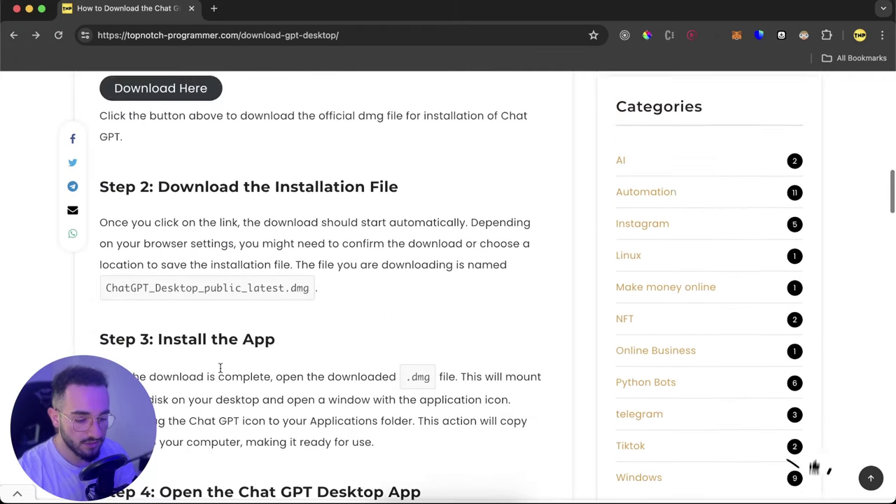
scroll(220, 372, "up", 3)
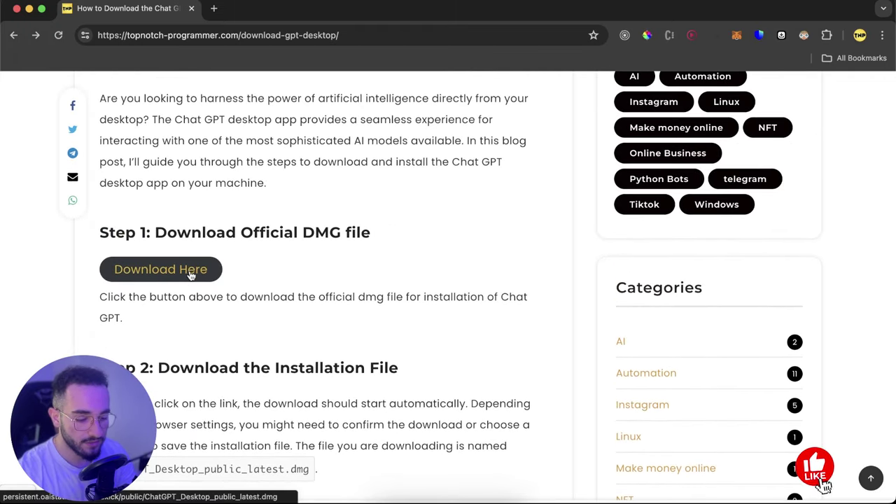
scroll(158, 154, "down", 3)
scroll(158, 154, "up", 5)
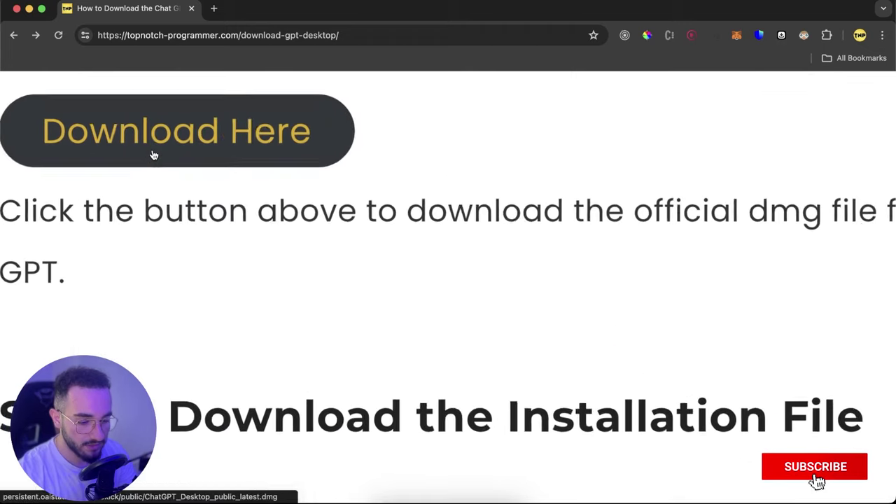
scroll(166, 166, "left", 2)
left_click(259, 124)
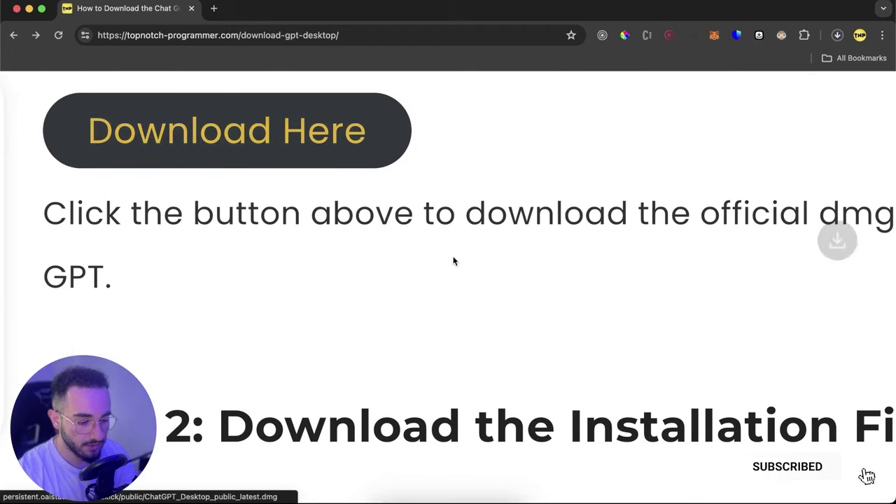
- Cancel the duplicate 'ChatGPT_Desktop_public_latest (1).dmg' download, keeping the finished 46.2 MB copy
scroll(631, 162, "down", 5)
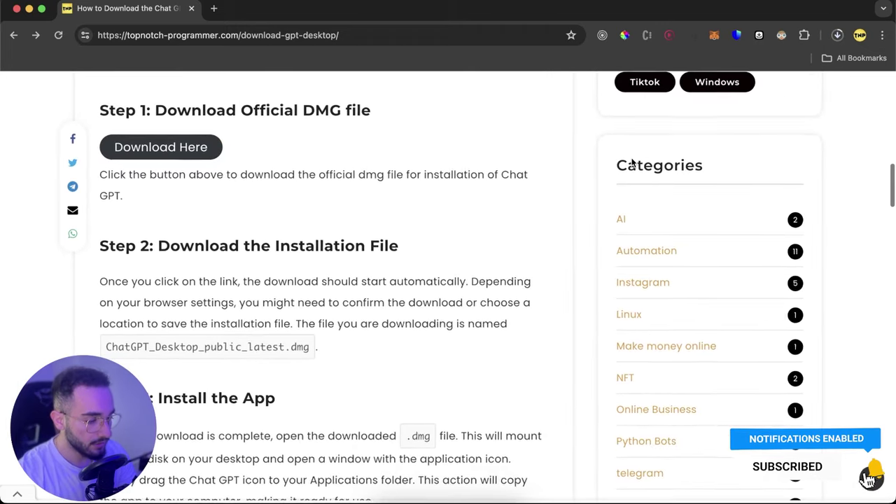
left_click(837, 35)
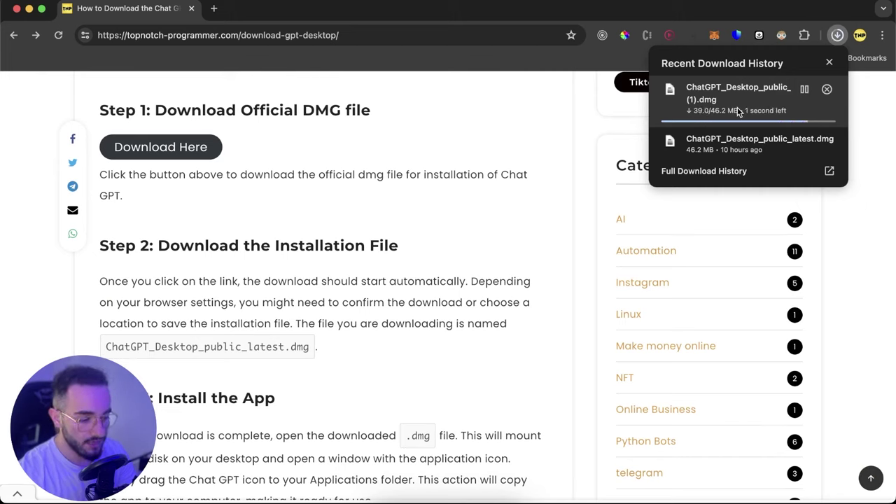
left_click(826, 89)
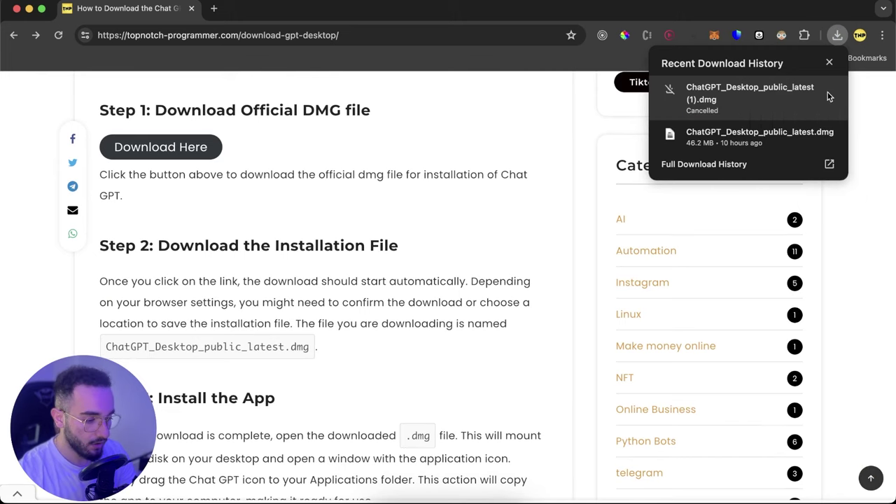
- Open the ChatGPT DMG, copy the ChatGPT app into Applications, and close the installer
left_click(744, 132)
left_click_drag(283, 11, 500, 43)
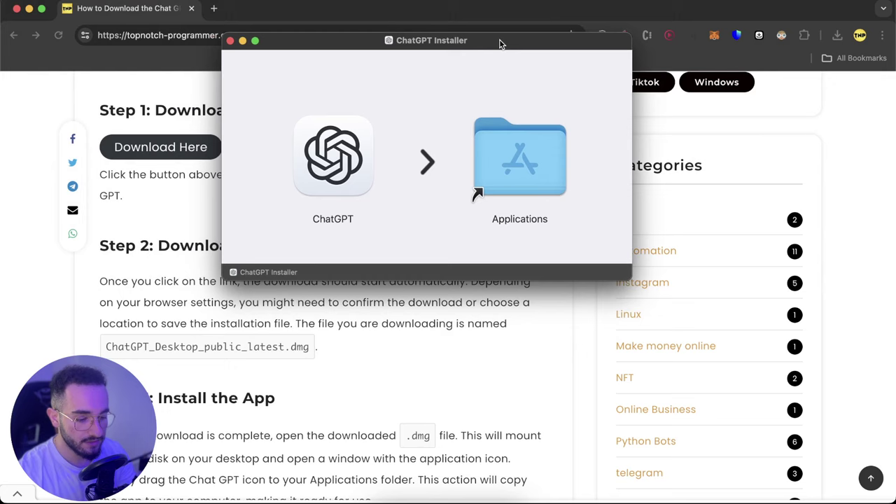
left_click_drag(326, 144, 531, 144)
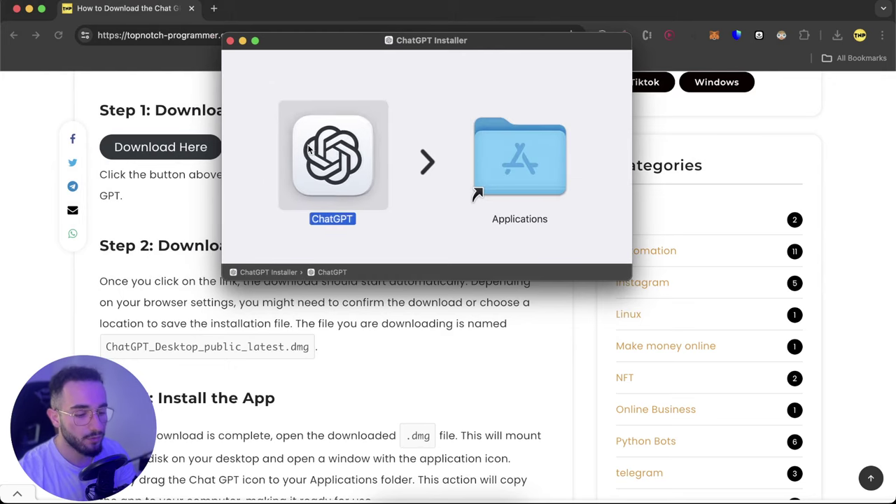
left_click(230, 40)
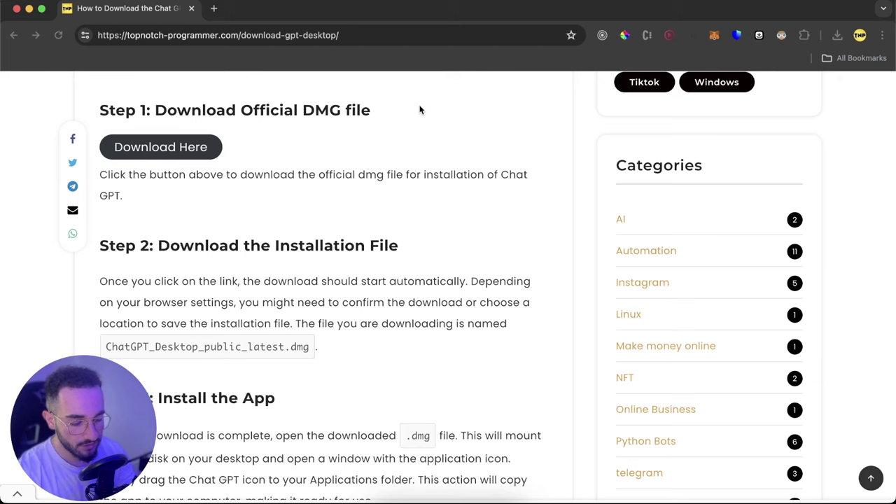
- Launch the ChatGPT app through Spotlight search for 'ch' and position its window
key("super+space")
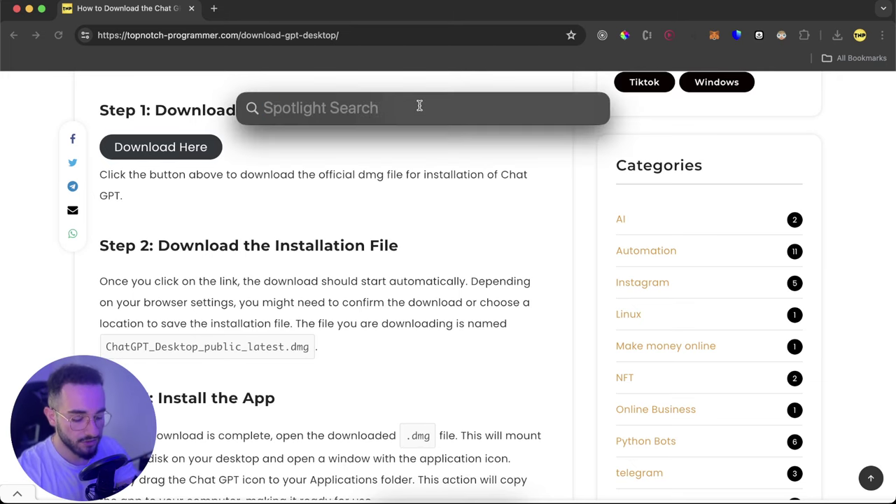
type("chat")
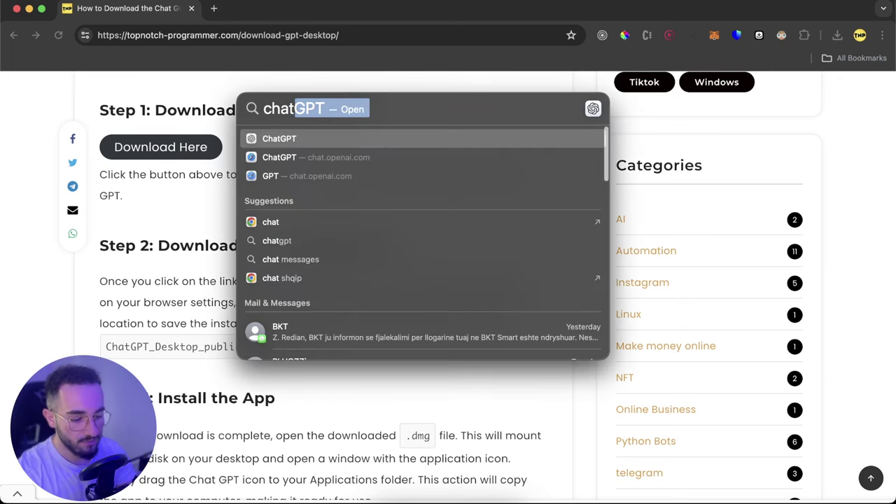
key("F4")
scroll(721, 162, "right", 3)
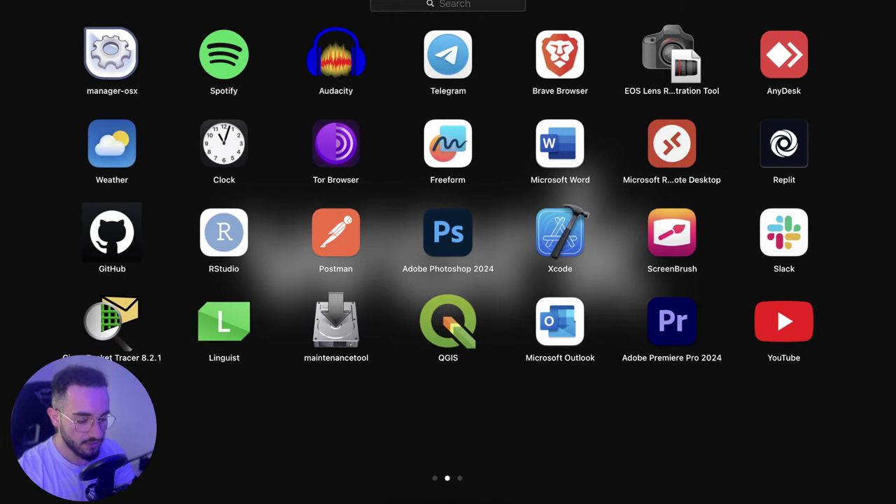
key("Escape")
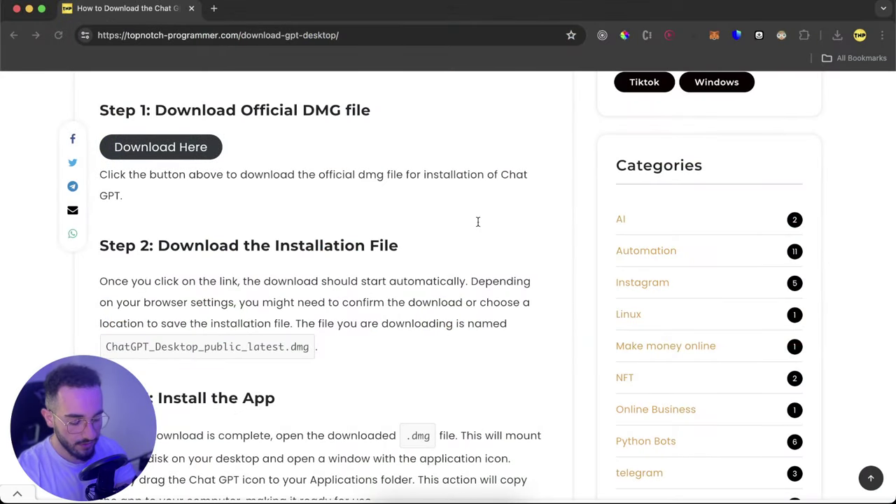
key("super+space")
type("ca")
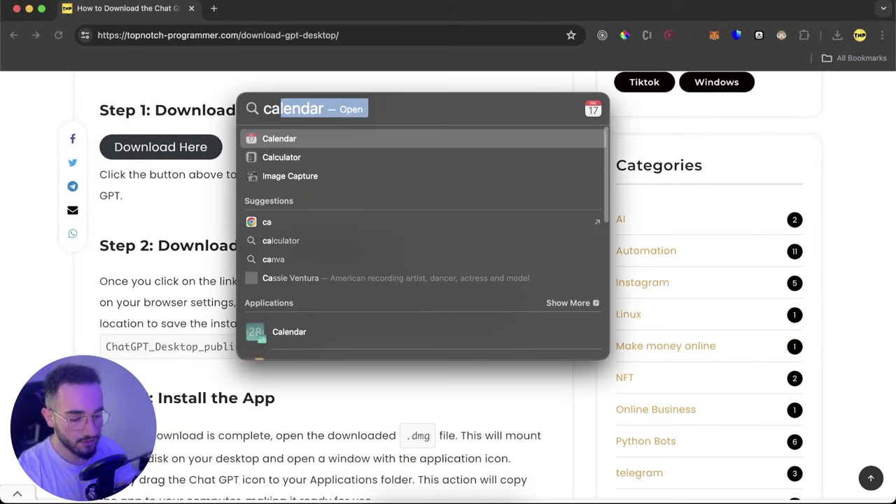
key("BackSpace")
key("BackSpace")
type("h")
key("Return")
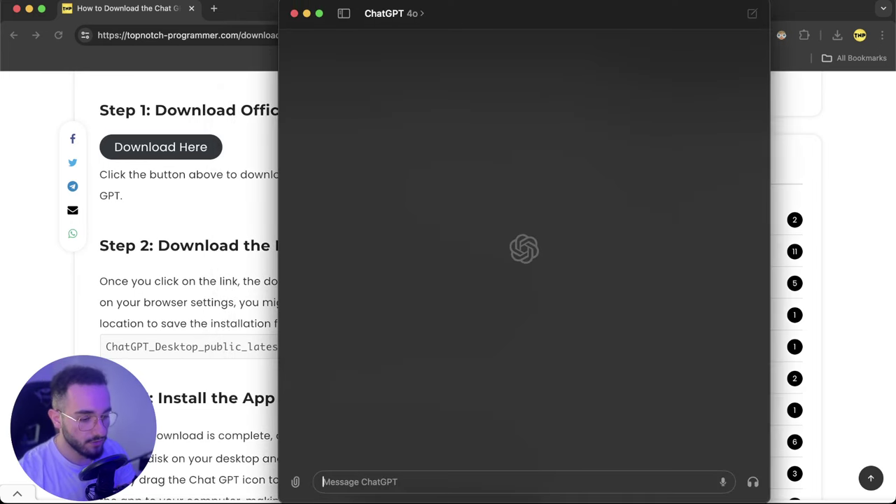
left_click_drag(427, 9, 416, 30)
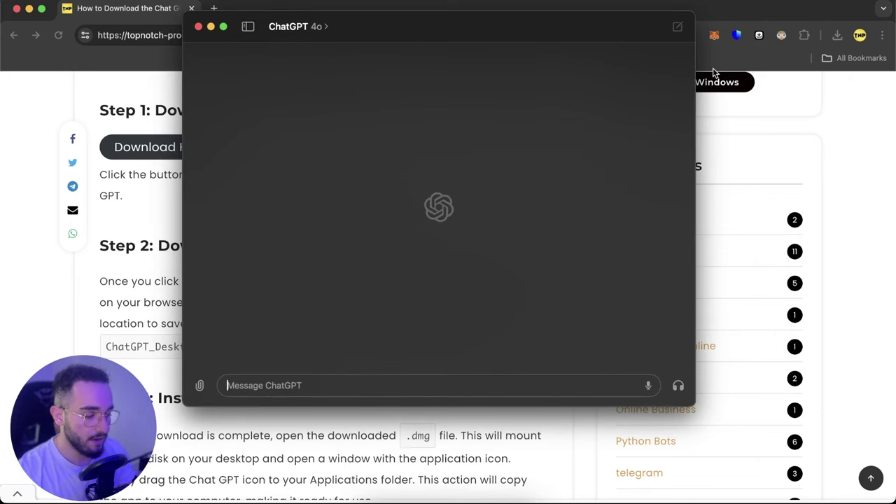
- Widen the ChatGPT window and show the model menu listing GPT-4o, GPT-4 and GPT-3.5
left_click_drag(695, 71, 755, 65)
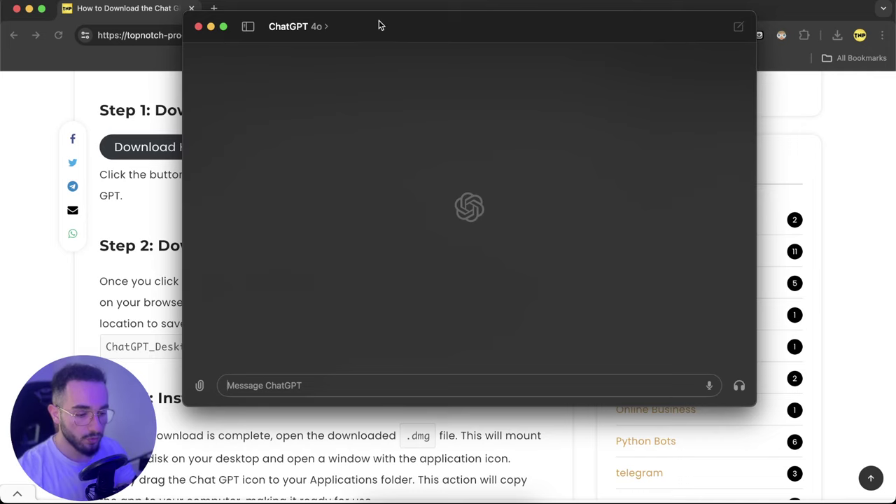
left_click(321, 26)
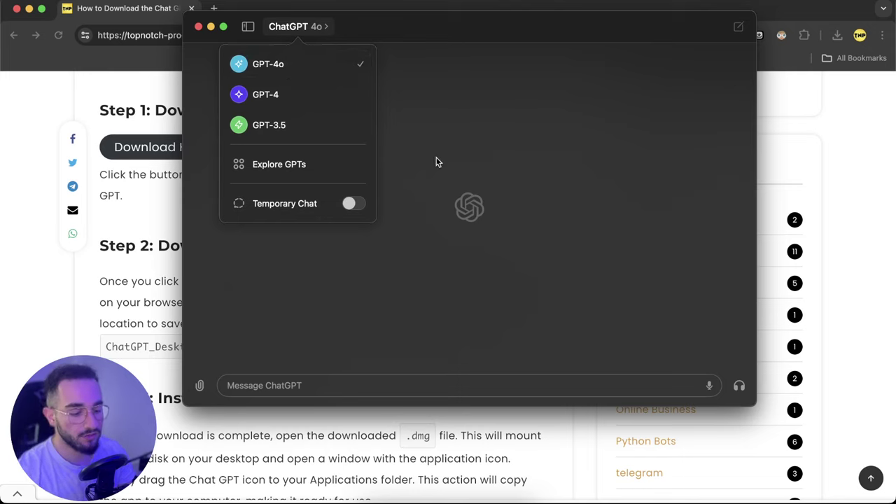
- On GPT-3.5, send 'Hello how are you', then request Python code with a NumPy example
left_click(290, 129)
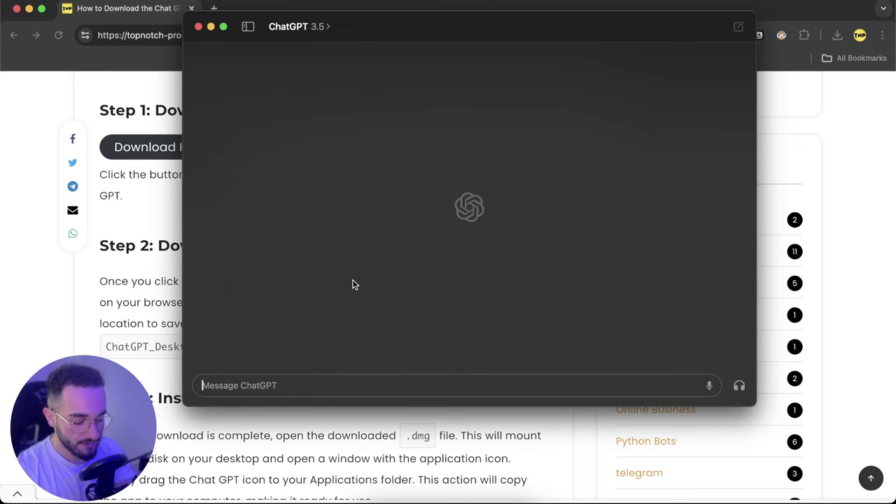
type("Hello how ")
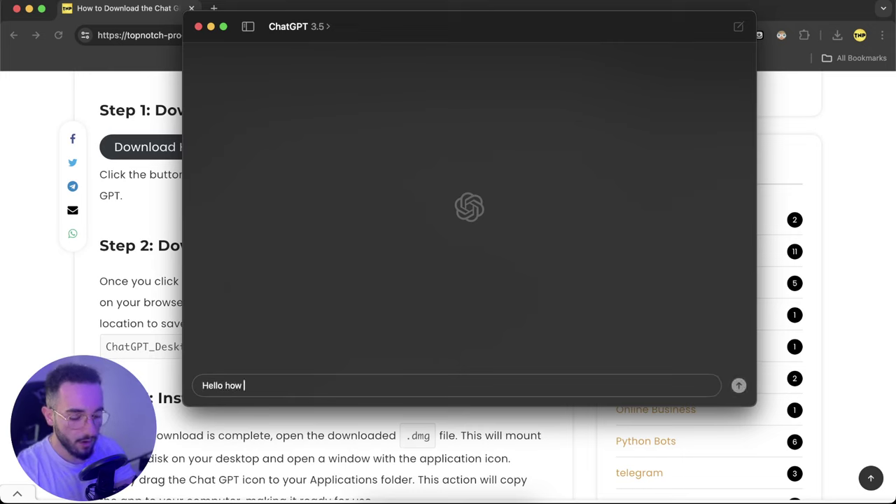
type("are you")
key("Return")
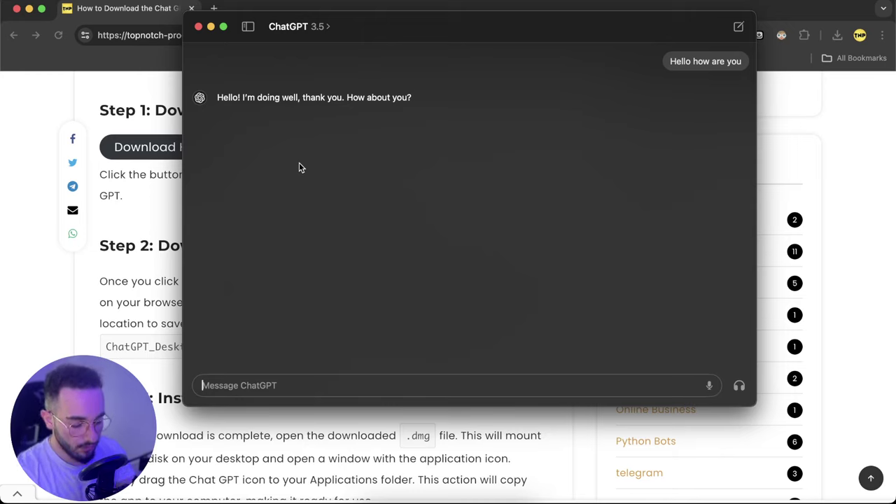
type("gan you generate a python code wi")
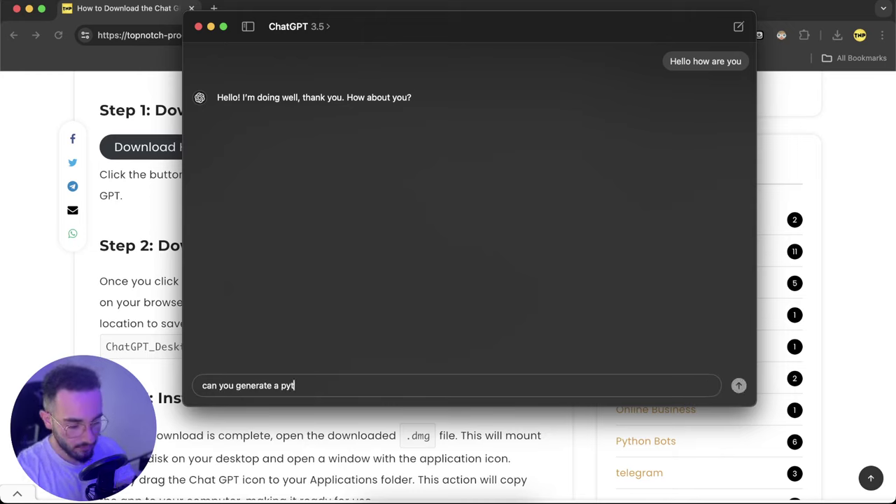
type("th ")
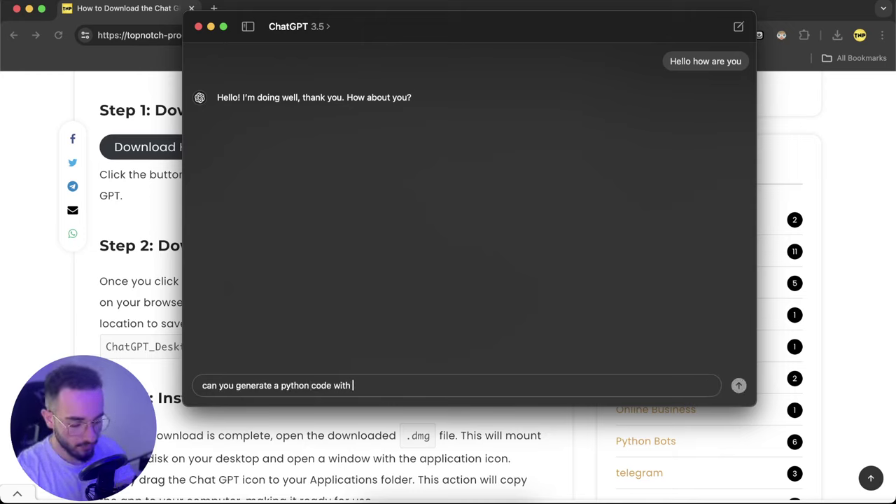
type("nympy exaple")
key("Return")
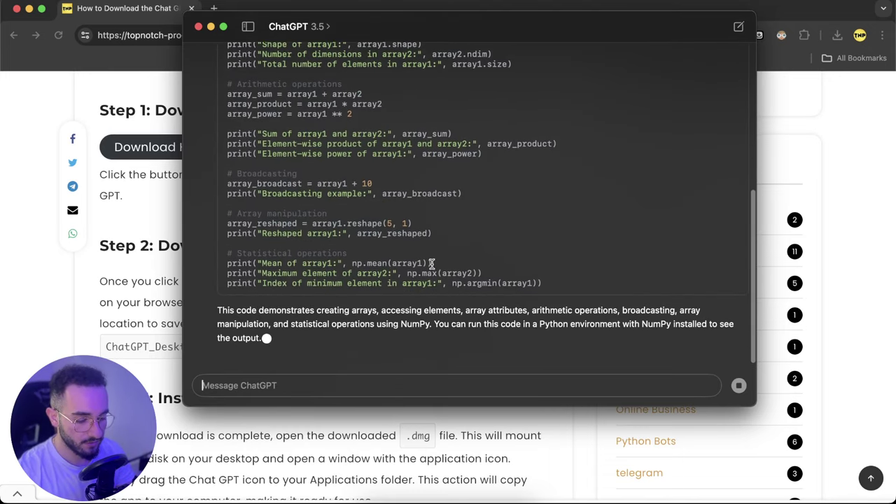
scroll(432, 263, "up", 10)
scroll(432, 263, "down", 10)
scroll(429, 262, "up", 10)
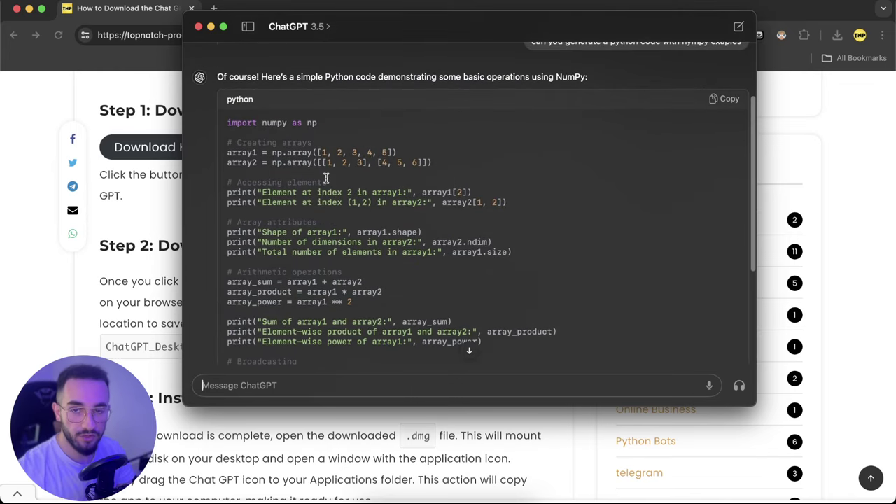
scroll(269, 216, "down", 10)
scroll(269, 216, "up", 10)
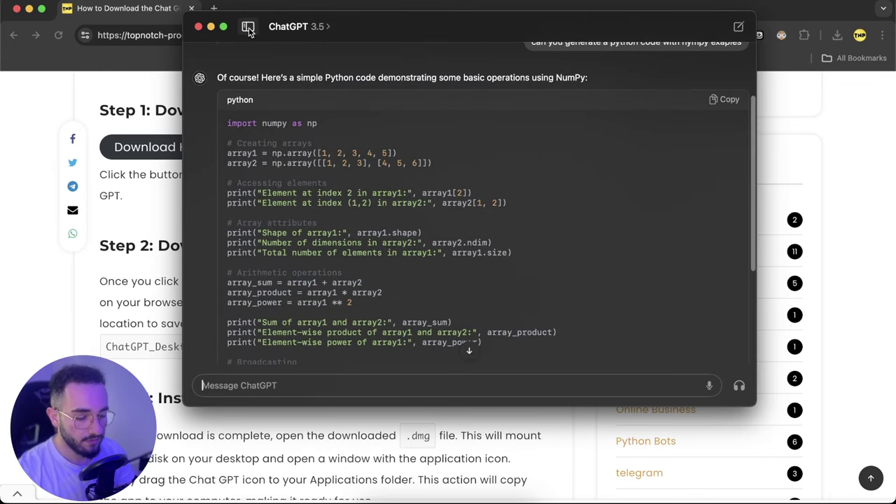
left_click(248, 27)
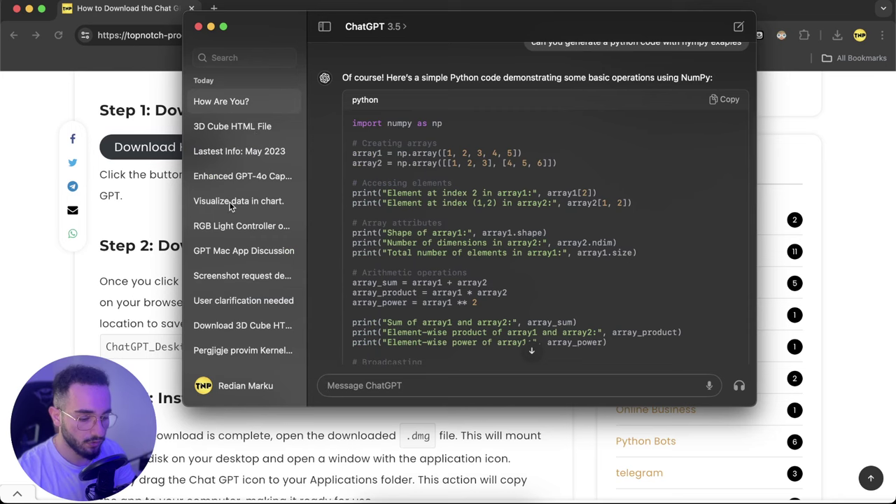
scroll(230, 202, "down", 5)
scroll(230, 203, "up", 5)
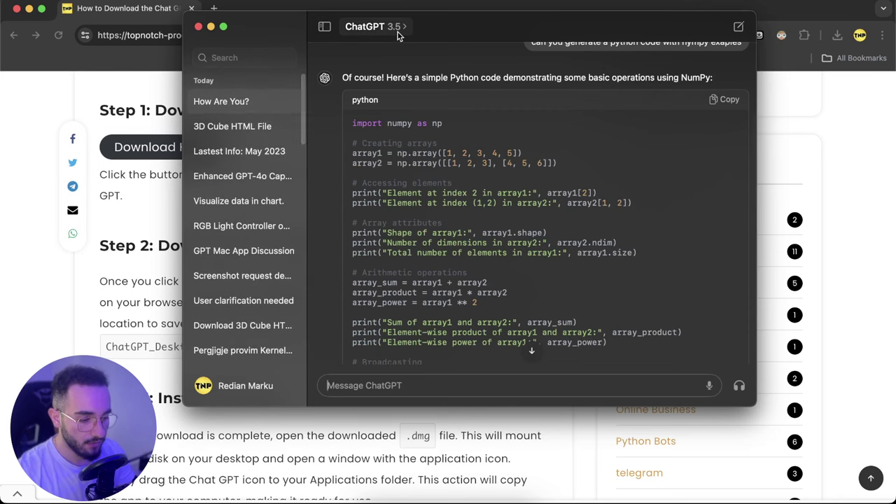
left_click(325, 27)
left_click(325, 27)
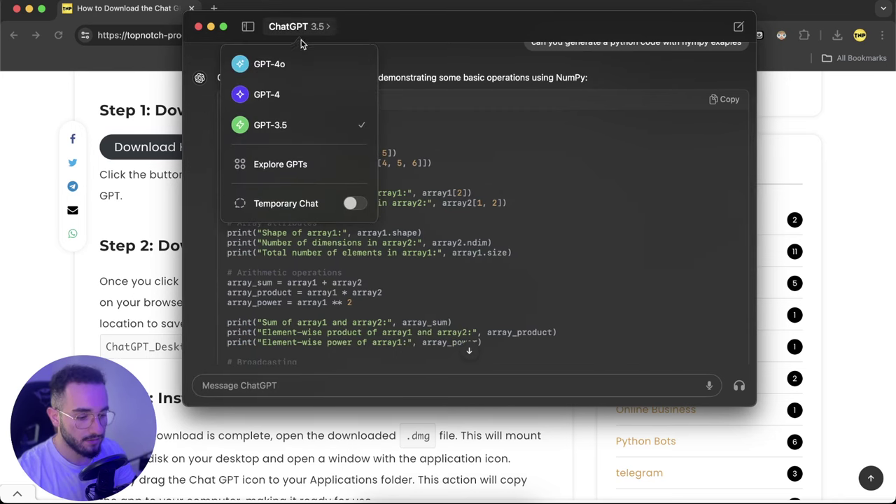
left_click(294, 165)
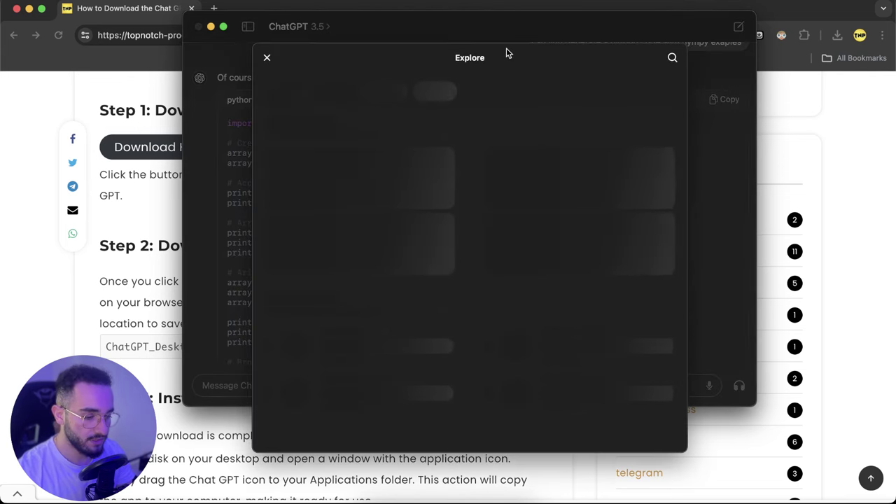
scroll(436, 194, "down", 2)
scroll(436, 194, "up", 1)
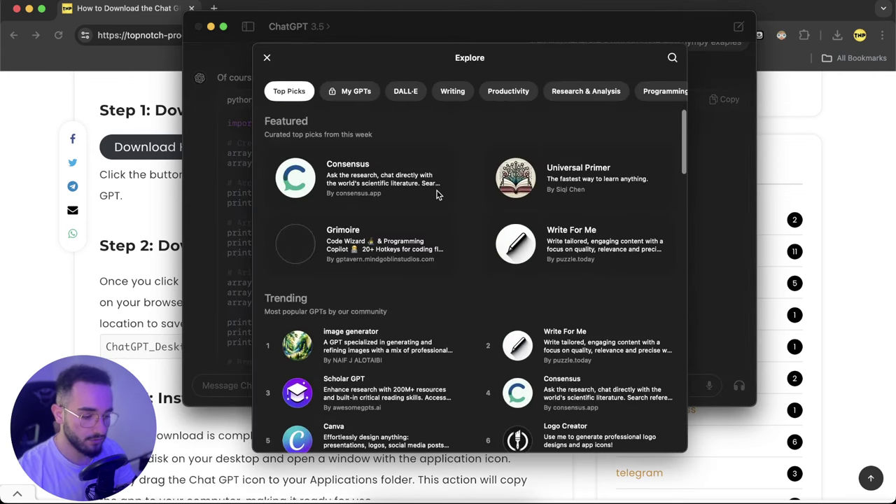
scroll(436, 195, "down", 6)
scroll(436, 194, "down", 2)
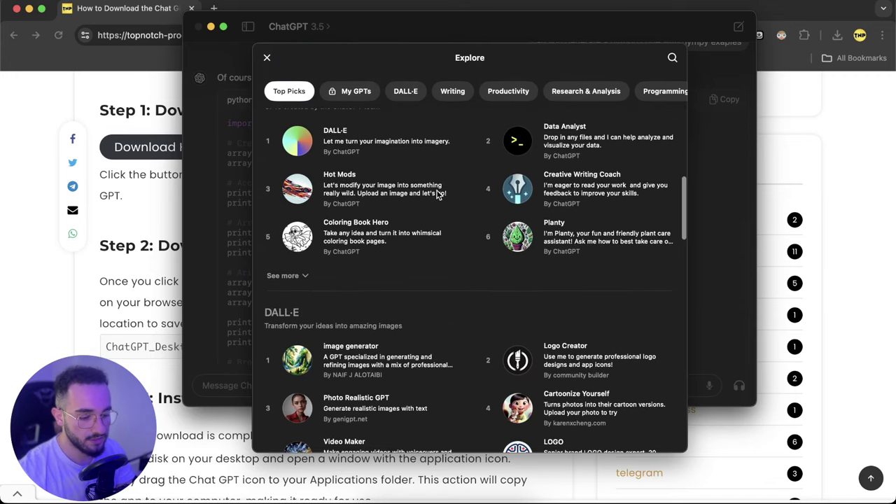
scroll(436, 194, "down", 8)
scroll(437, 195, "up", 10)
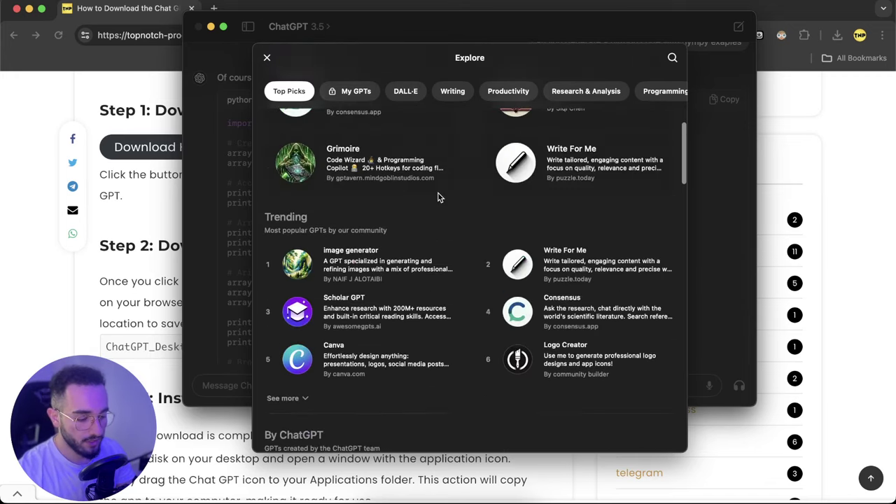
scroll(436, 195, "down", 5)
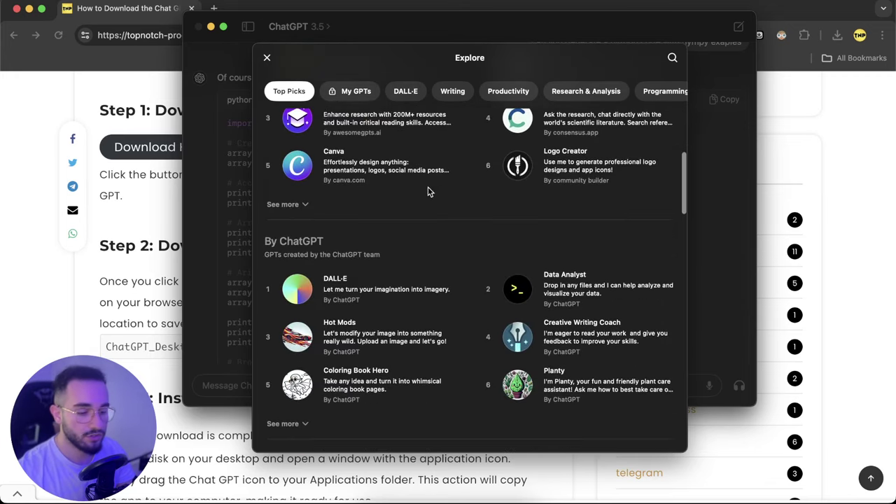
- Close the GPT catalogue and switch the chat model to GPT-4o
left_click(269, 58)
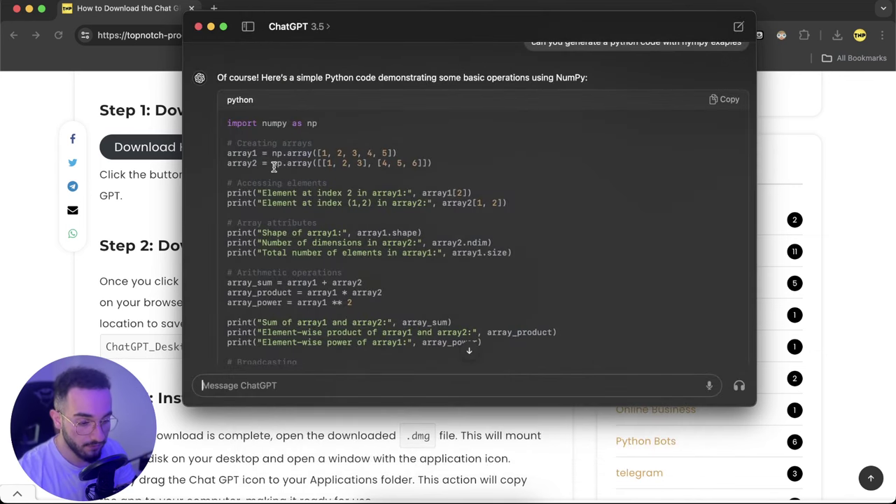
left_click(297, 26)
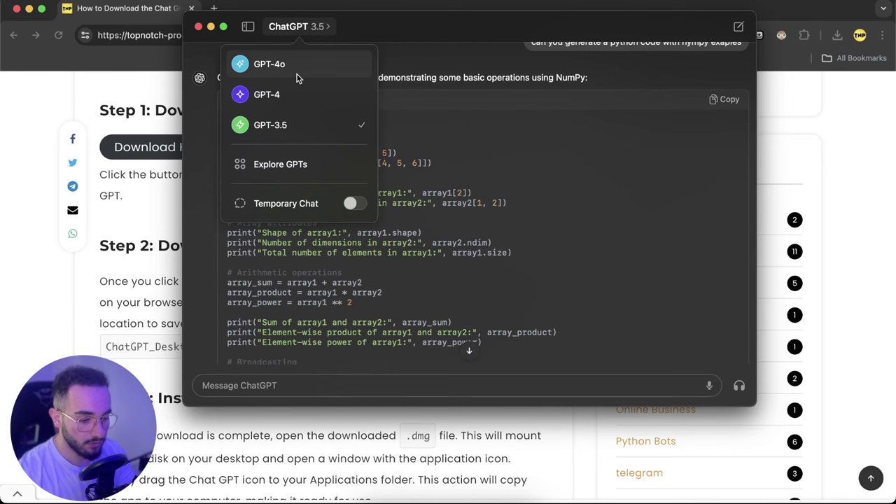
left_click(296, 74)
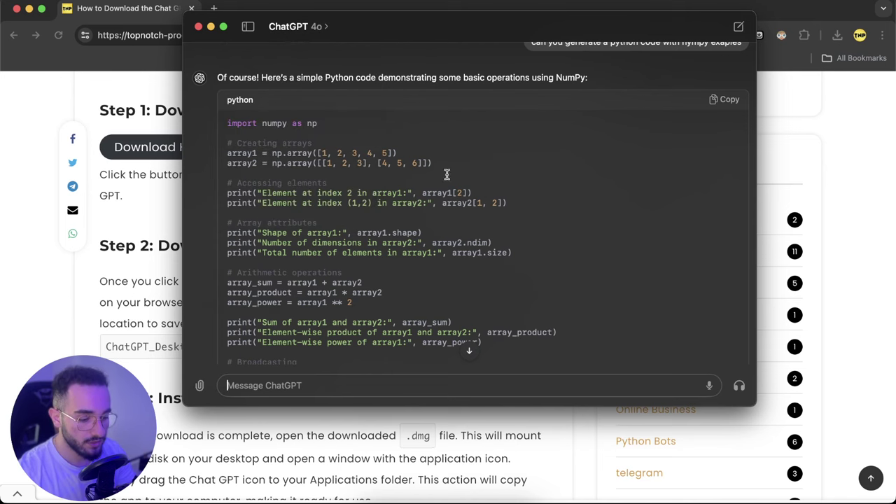
scroll(412, 214, "down", 5)
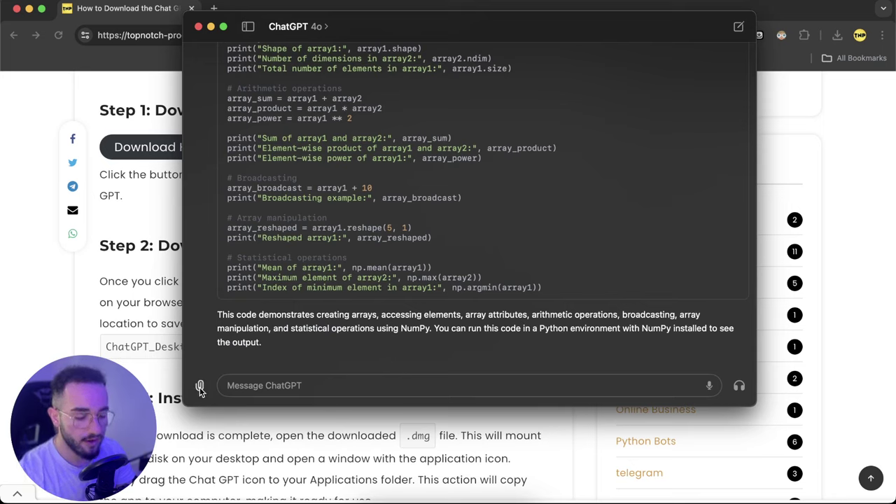
- Attach ice19960409.shp from the data (4) folder via Upload File
left_click(200, 386)
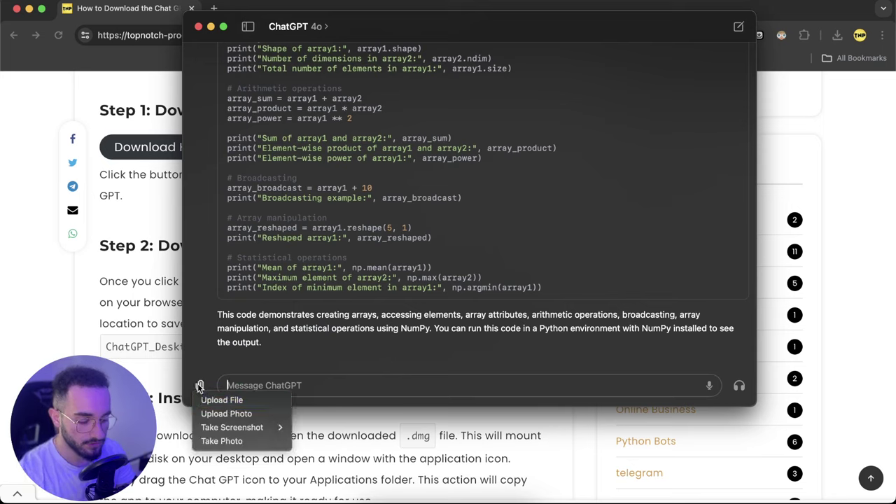
left_click(246, 400)
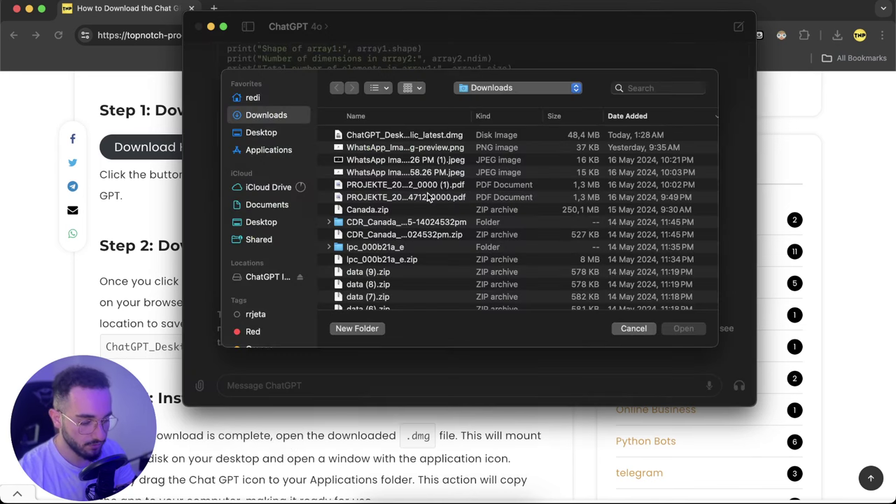
scroll(390, 240, "down", 1)
scroll(390, 239, "down", 2)
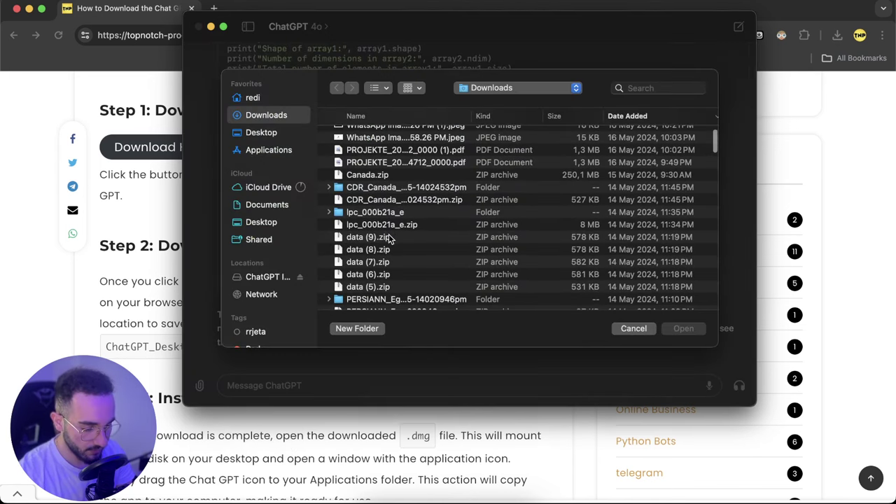
scroll(390, 240, "down", 5)
left_click(390, 239)
key("Right")
scroll(390, 240, "down", 3)
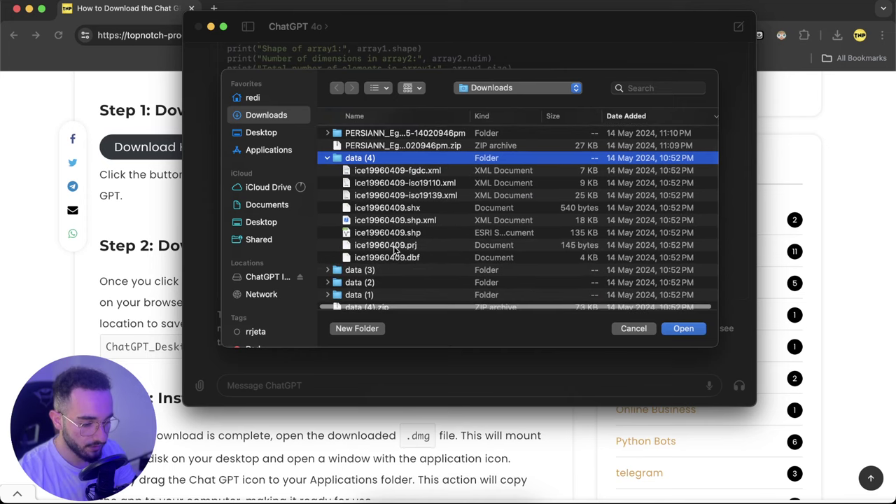
left_click(388, 234)
left_click(683, 329)
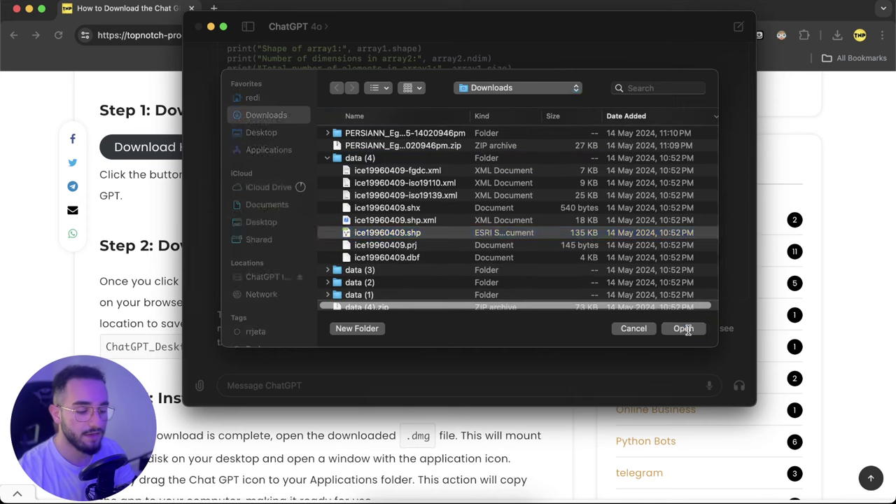
- Ask ChatGPT to explain what is in the shapefile and read its missing-files reply
type("q")
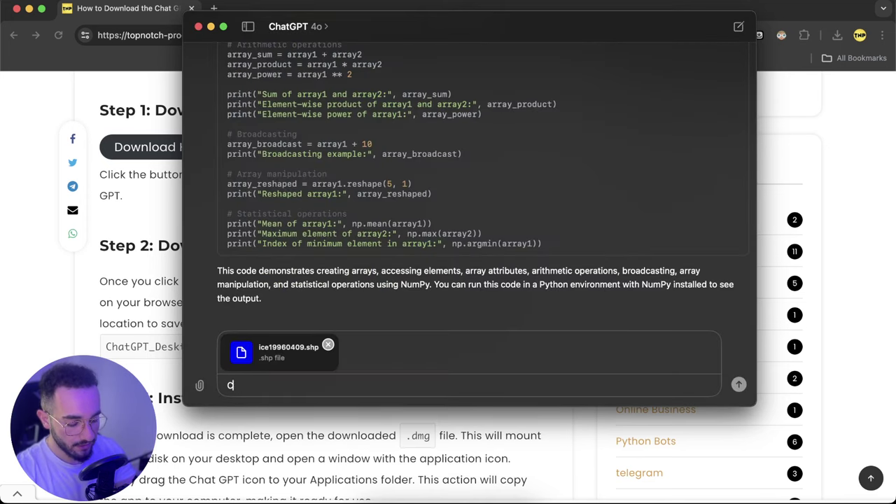
type("an you explaibn nme")
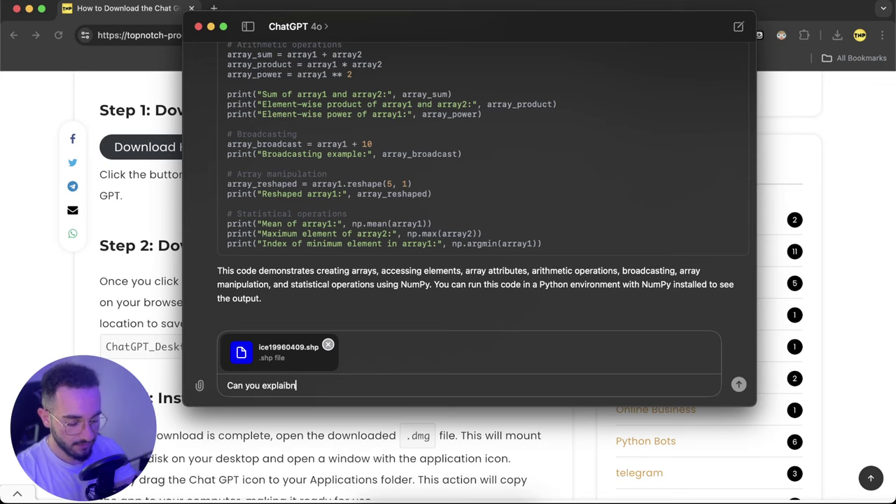
key("BackSpace")
key("BackSpace")
key("BackSpace")
type("me what is in t")
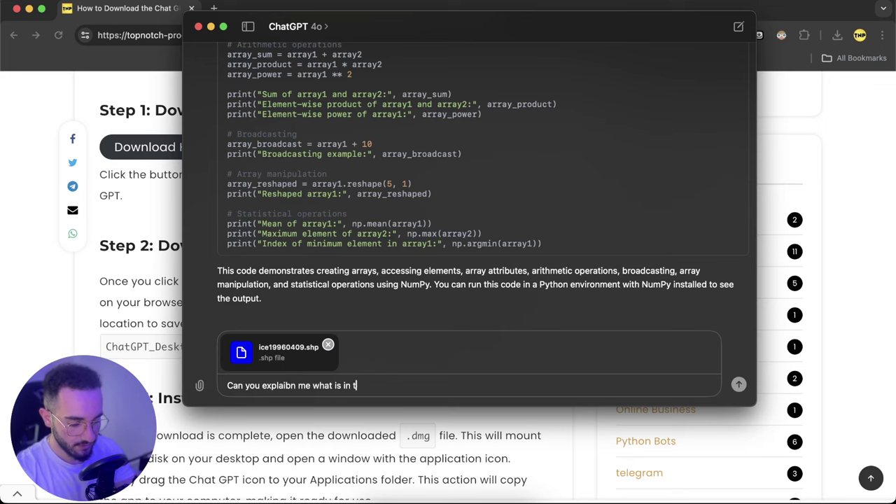
type("his file")
key("Return")
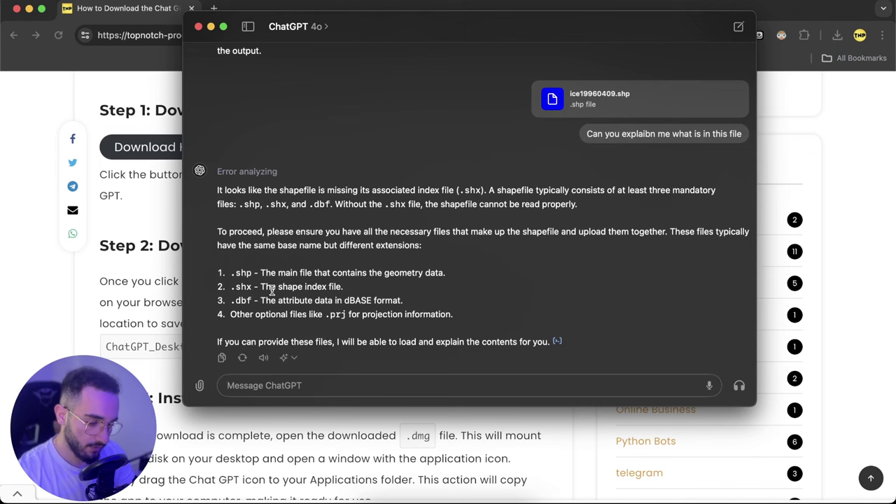
scroll(272, 290, "up", 1)
scroll(304, 319, "down", 1)
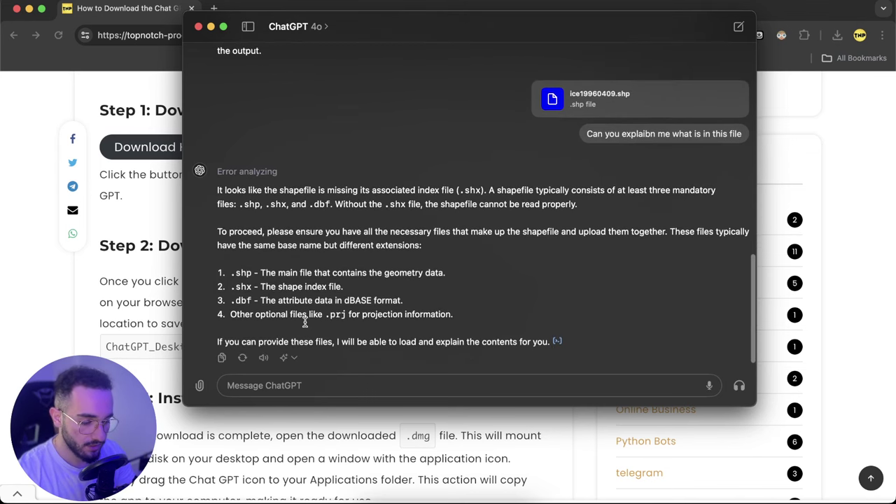
- Upload GMO EE Linkmap (1).xlsx and ask 'which is the longest link on these data'
left_click(201, 384)
left_click(215, 401)
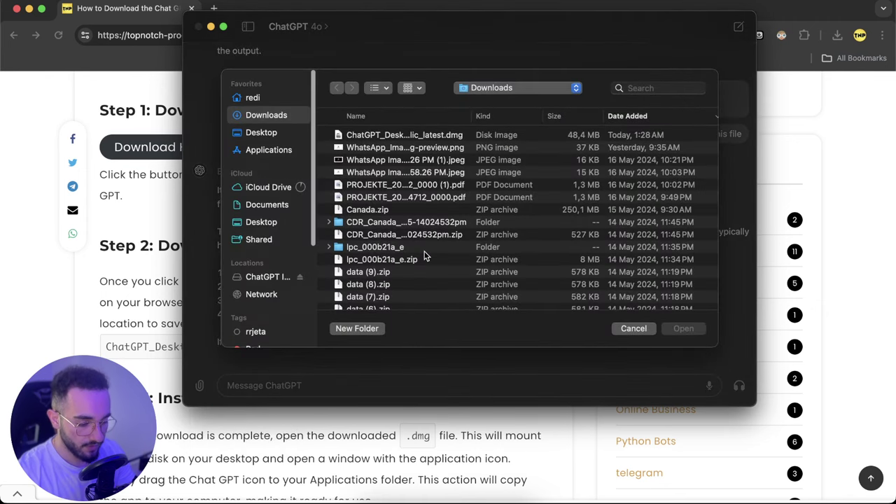
scroll(423, 256, "down", 15)
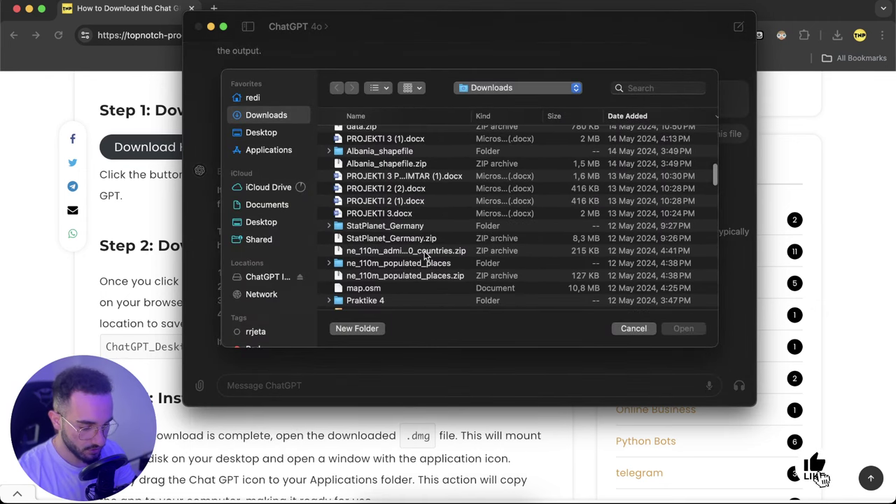
scroll(423, 256, "down", 5)
double_click(392, 240)
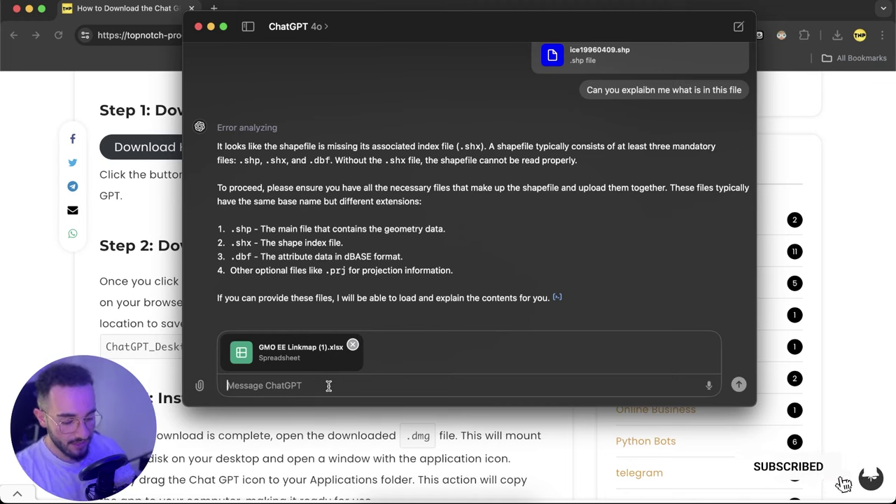
type("which is the ")
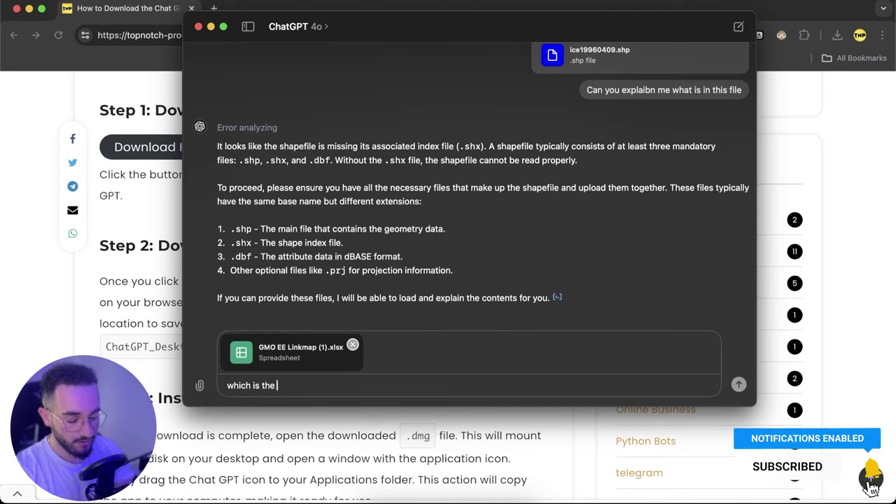
type("longest link o")
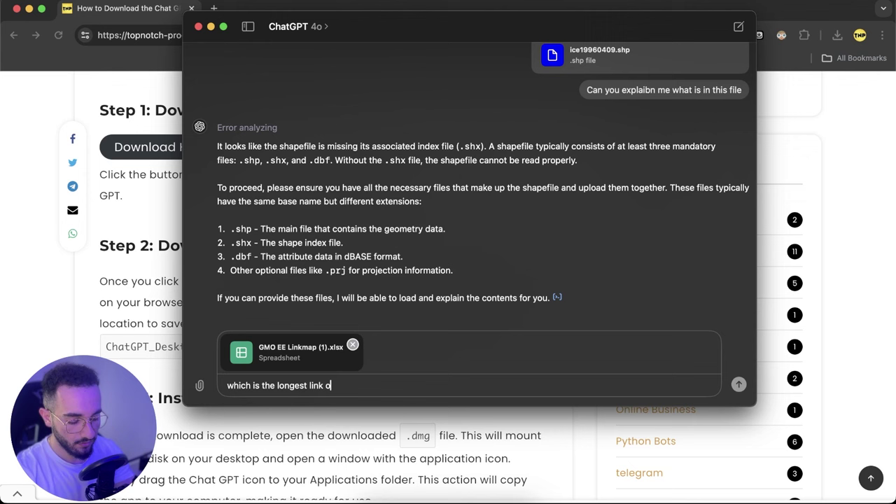
type("n these data")
key("Return")
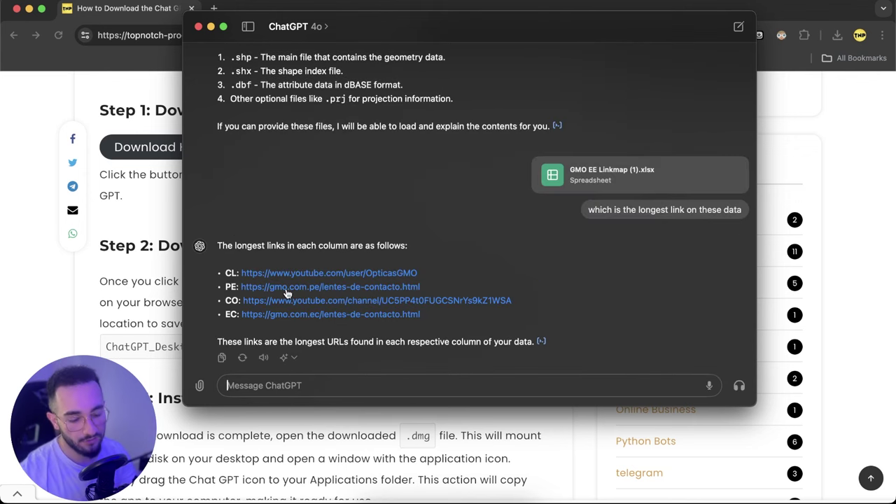
- Attach a screenshot of the Chrome download page and ask ChatGPT to summarize it
left_click(199, 386)
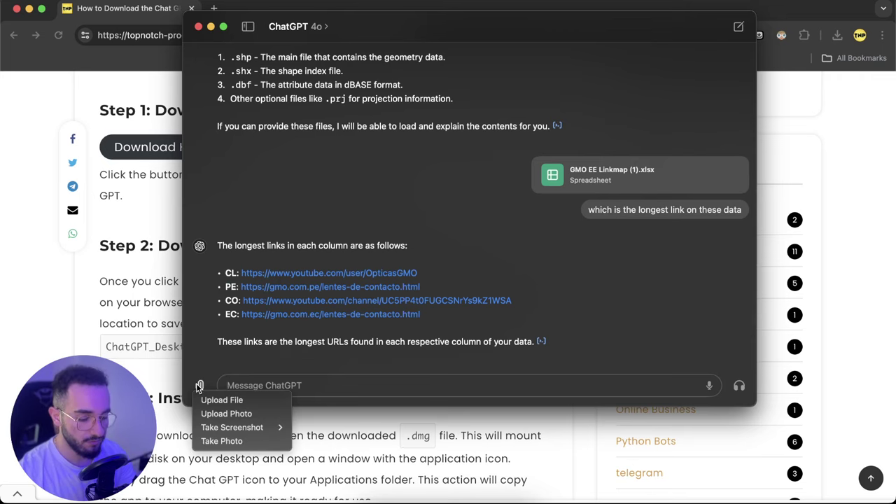
mouse_move(245, 434)
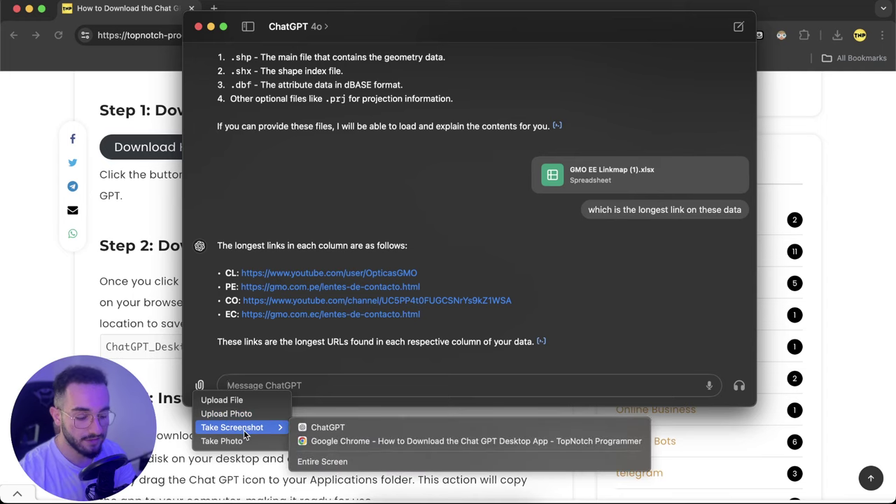
left_click(359, 441)
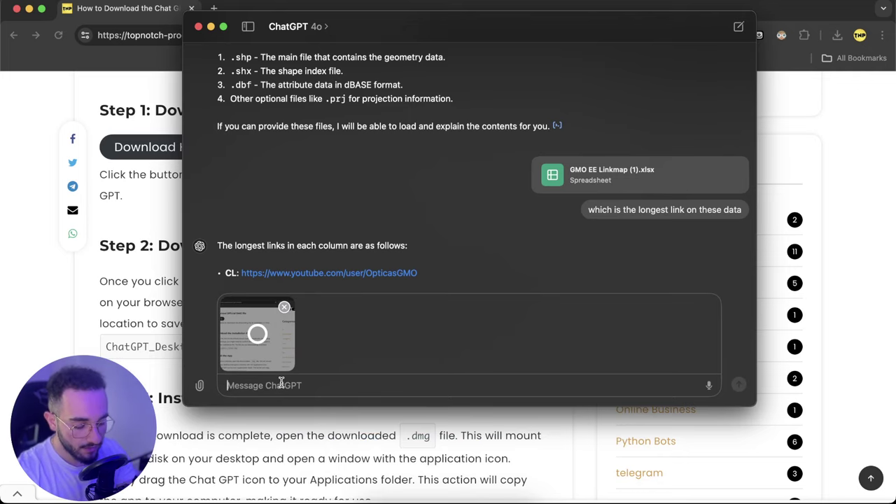
type("dan yiou ")
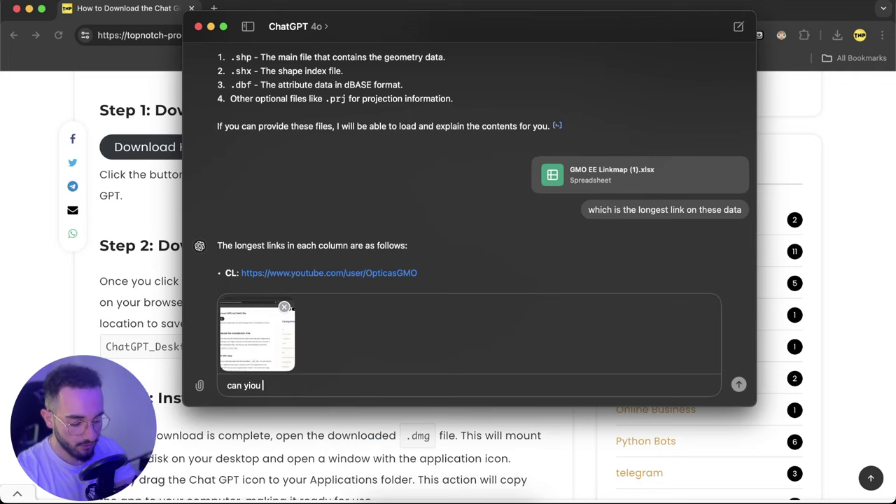
type("summarize")
key("Return")
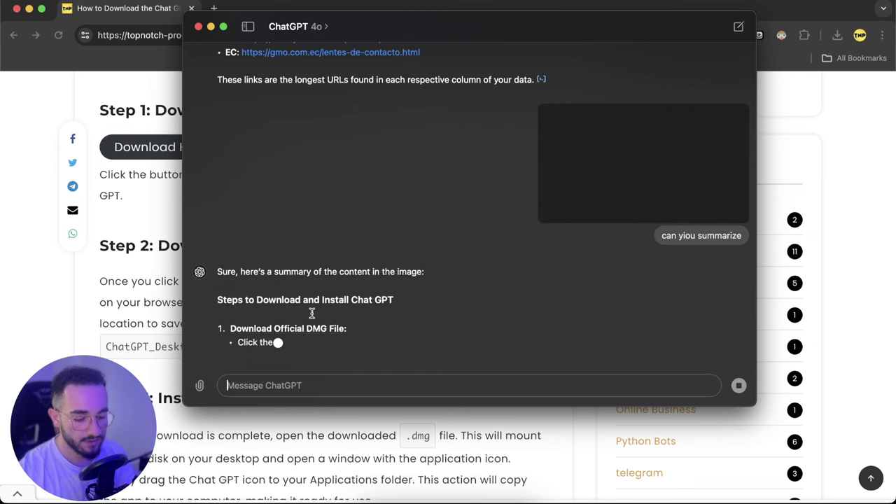
- Read through the summary's installation steps and the site's Categories list
left_click(131, 250)
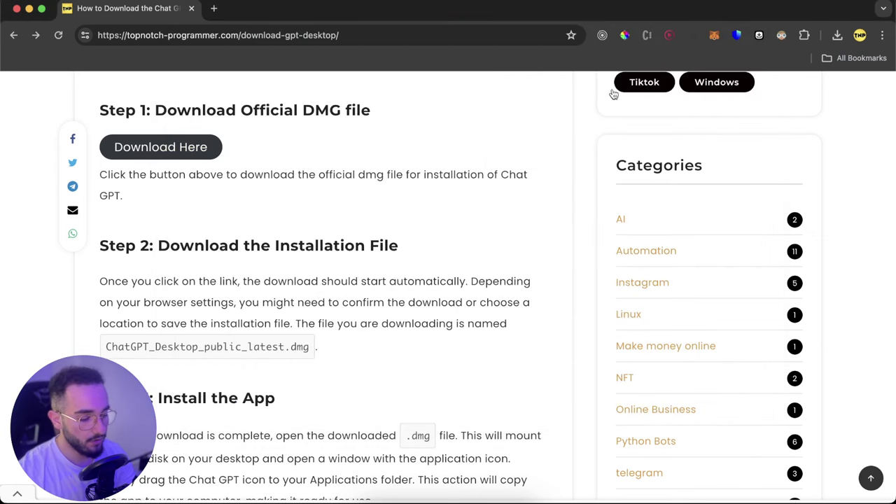
left_click(456, 494)
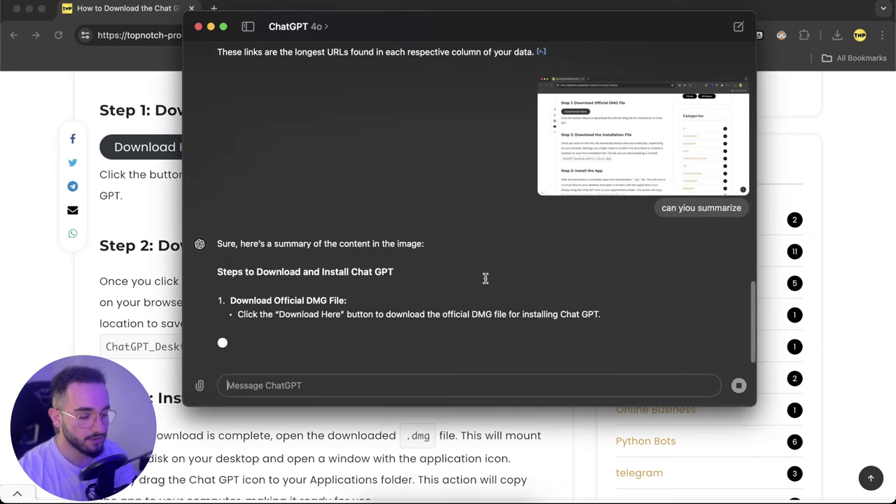
scroll(486, 279, "up", 1)
scroll(623, 282, "down", 5)
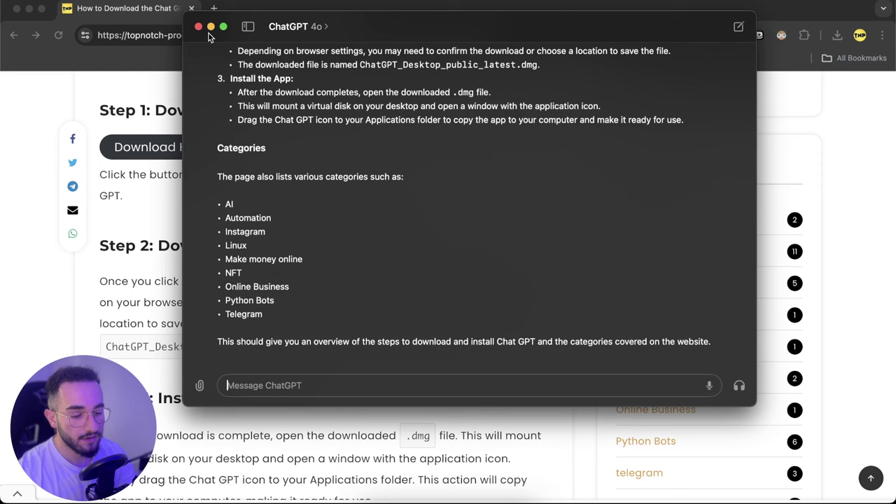
- Minimize ChatGPT and ask 'what is the value of PI' through the Option+Space quick bar
left_click(210, 28)
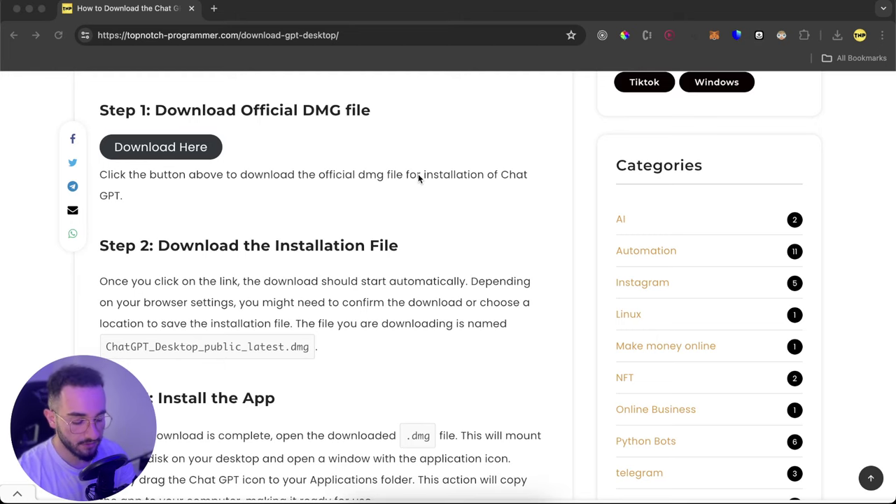
key("super+space")
key("BackSpace")
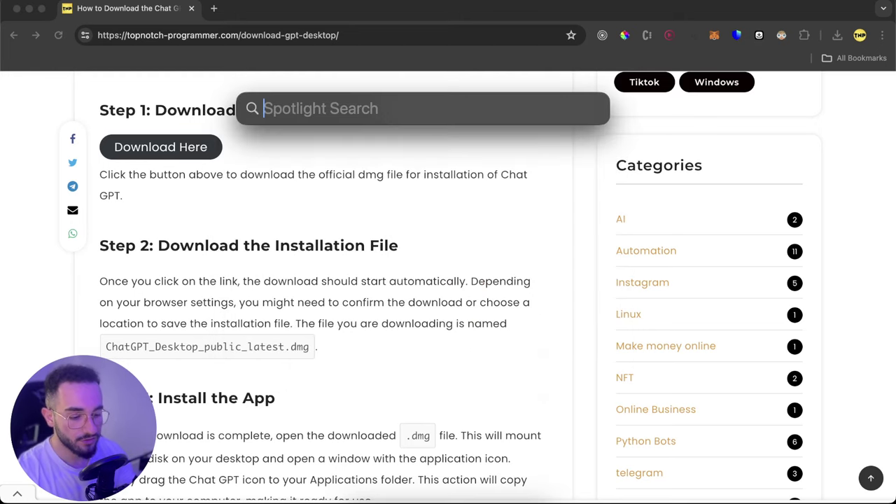
type("dfd")
key("BackSpace")
key("BackSpace")
key("BackSpace")
key("Escape")
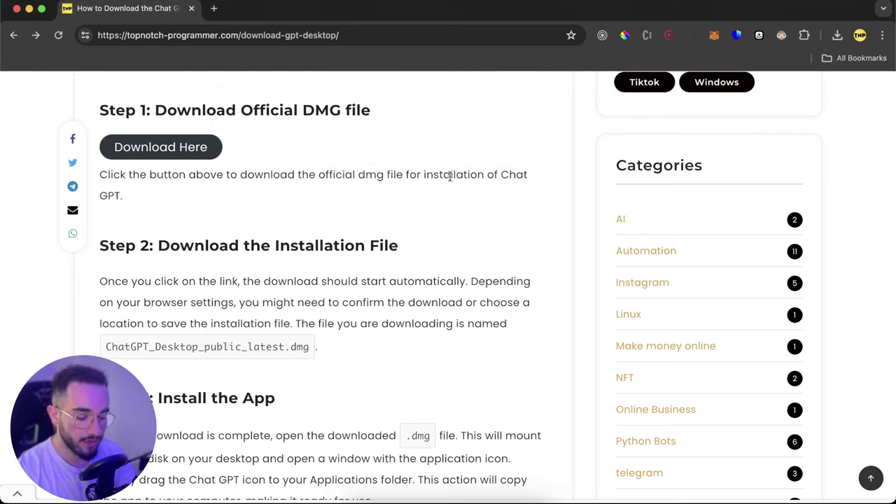
key("alt+space")
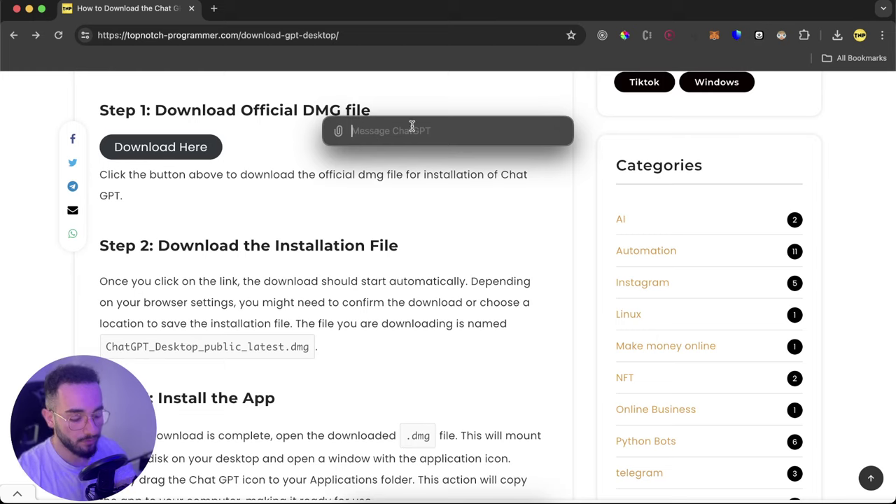
type("what is the")
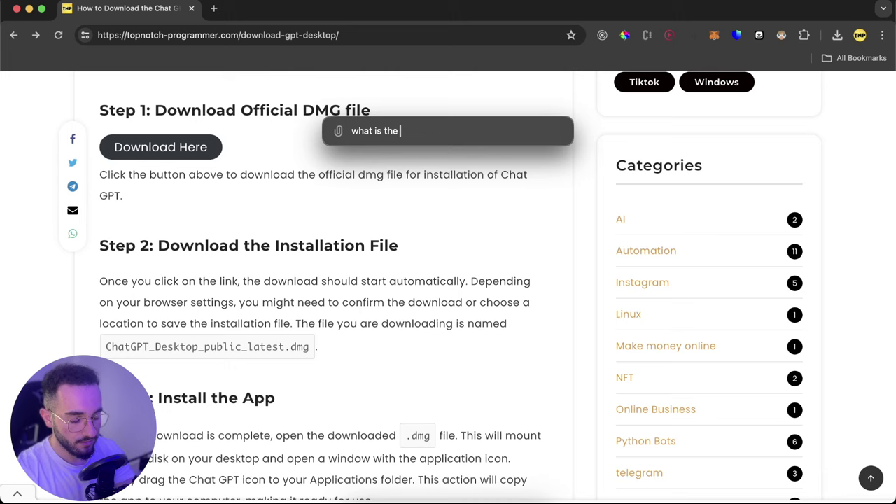
type(" value of PI")
key("Return")
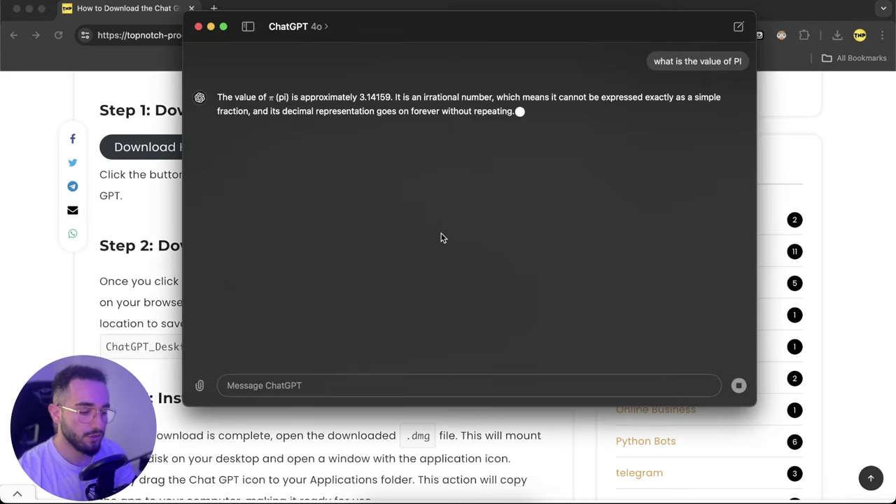
- Request 'generate an image of bike swimming' and receive the bicycle-in-water image
left_click_drag(637, 36, 604, 33)
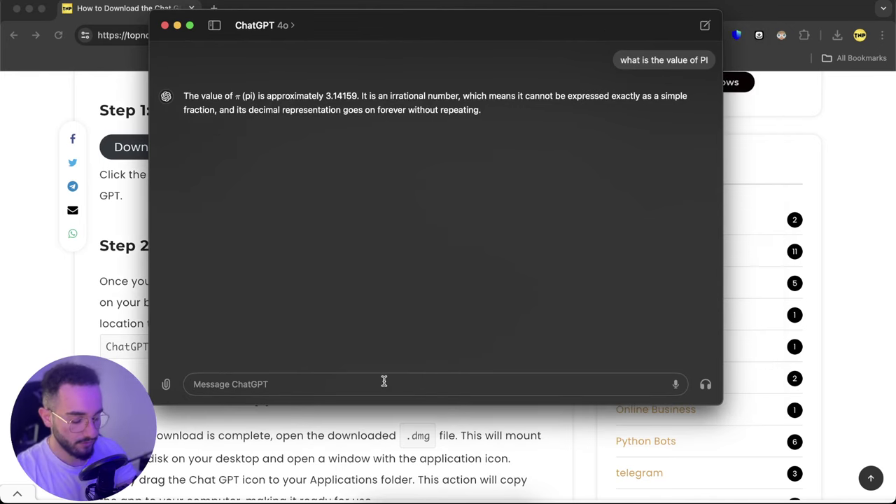
type("generate an image of b")
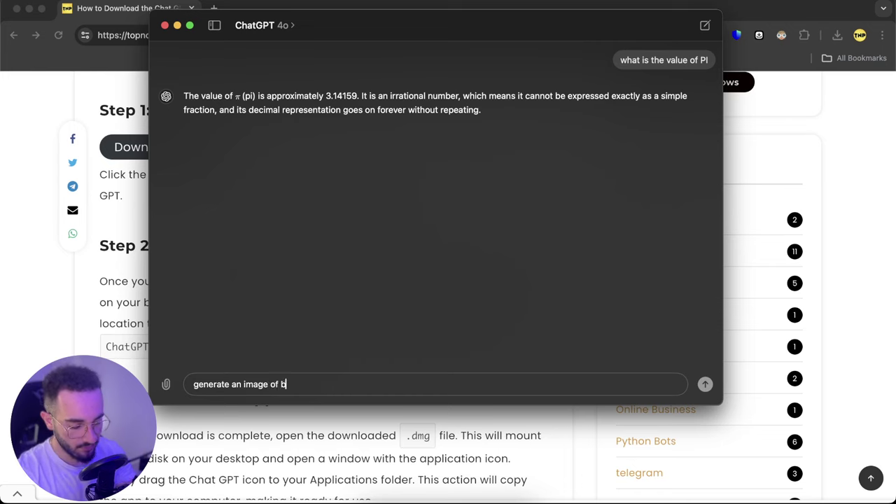
type("ike swimming")
key("Return")
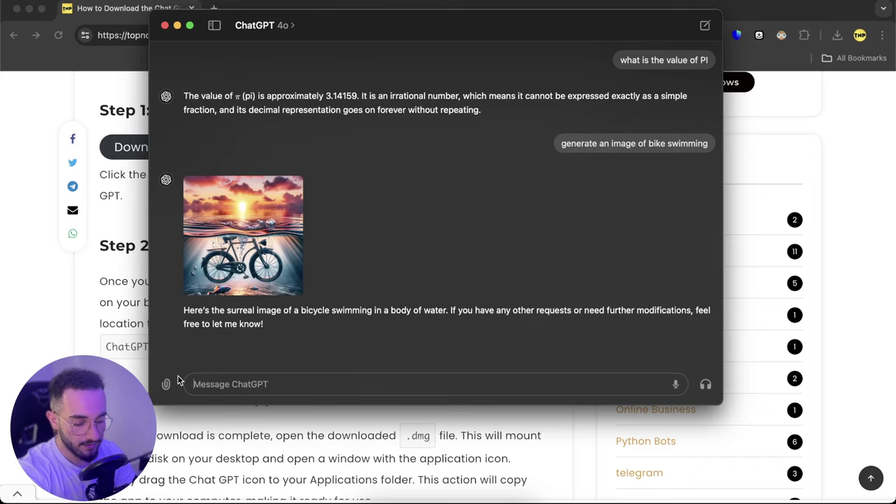
- Ask by voice for 2023 monthly inflation rates, then inspect the analysis behind the answer
left_click(705, 385)
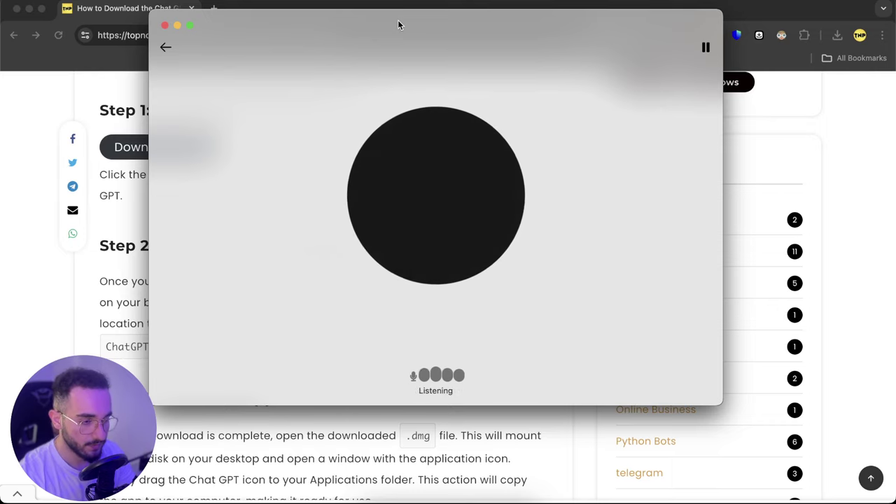
left_click(166, 47)
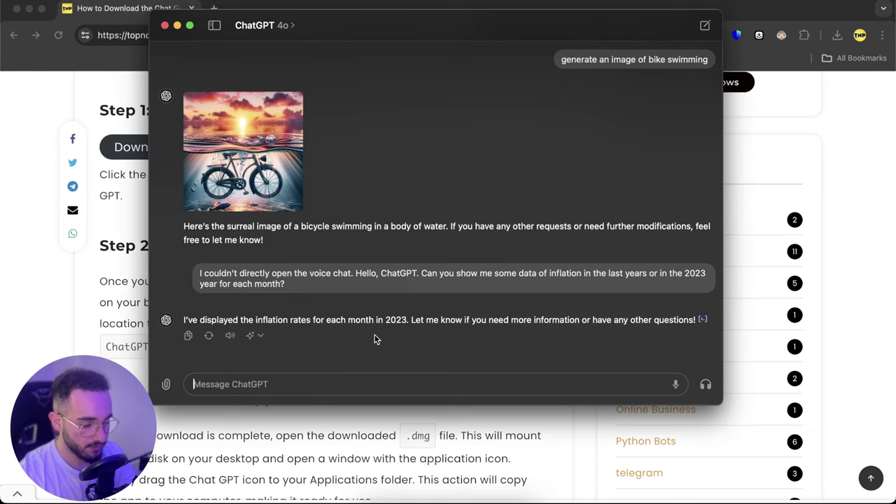
left_click(704, 321)
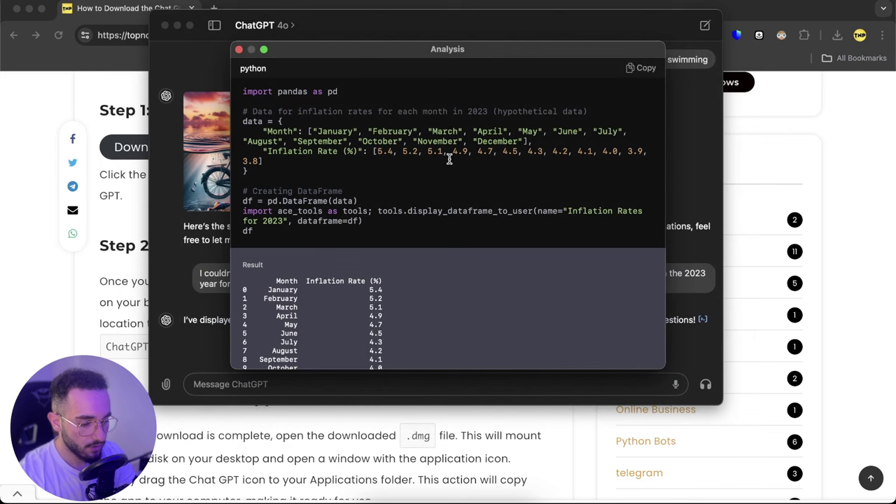
scroll(354, 175, "down", 2)
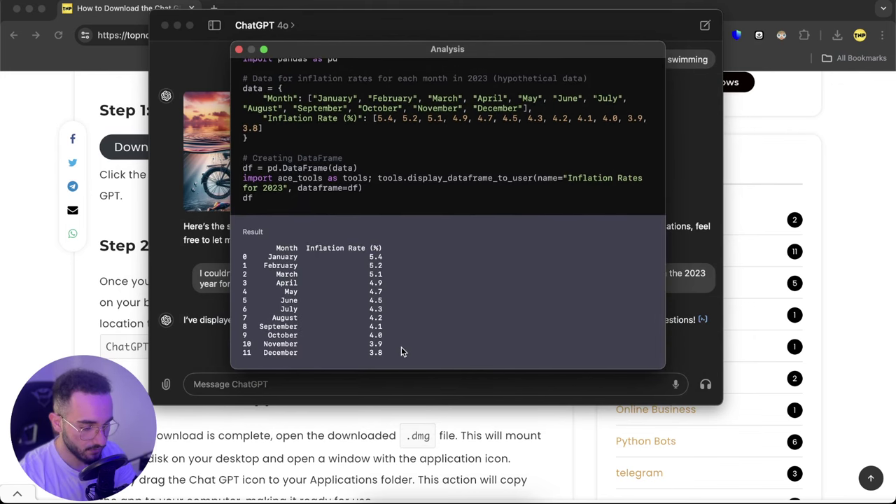
- Send 'can you show me a chart for these data' to get the 2023 inflation line chart
left_click(194, 384)
type("can you")
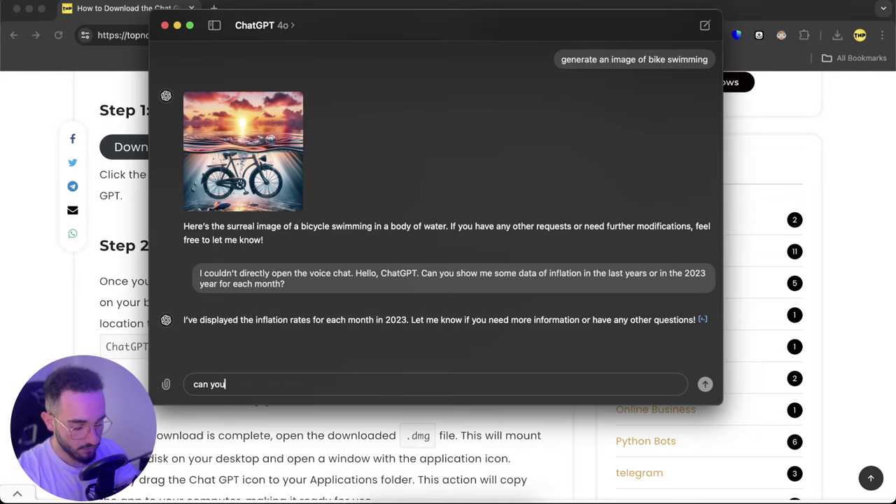
type(" show me a ch")
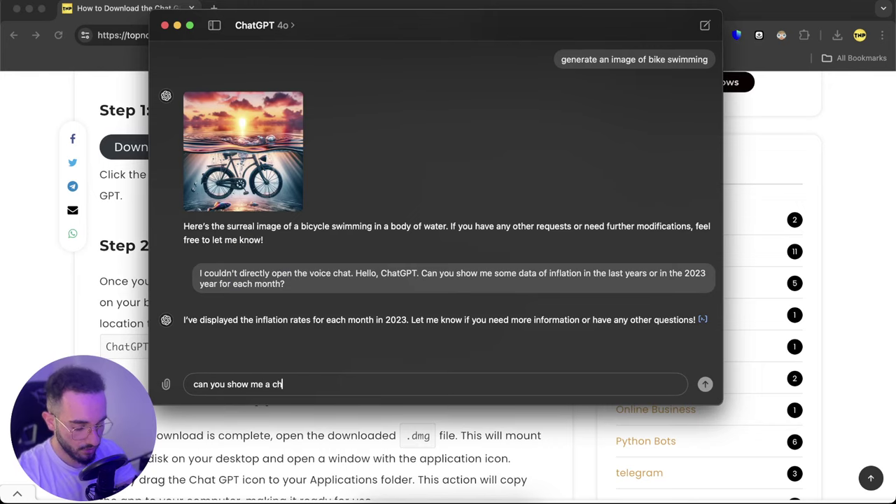
type("art for these")
type("data")
key("Return")
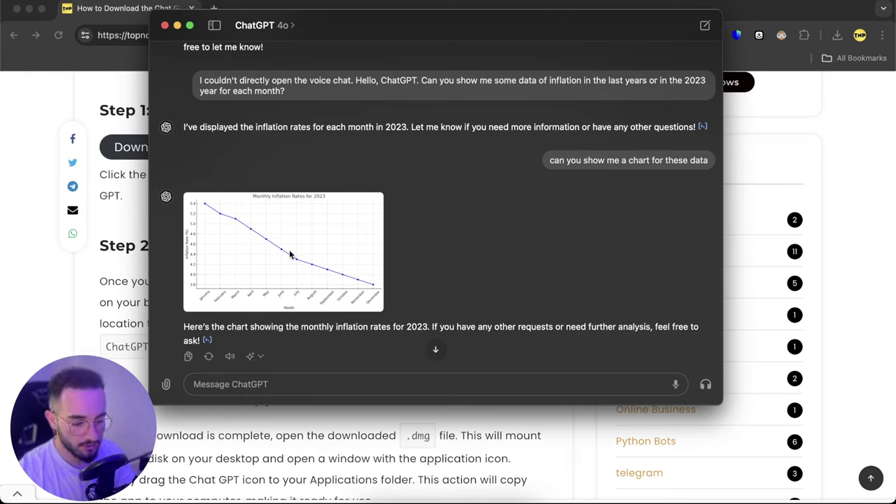
right_click(291, 255)
left_click(336, 268)
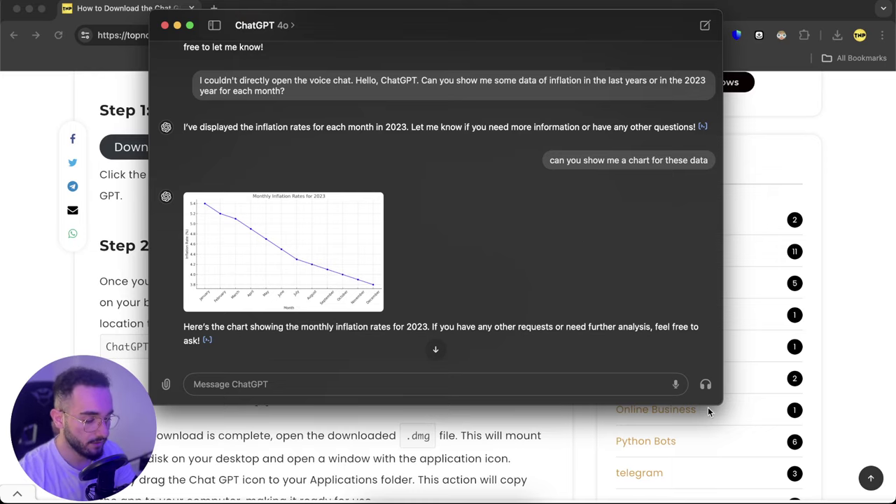
- Ask by voice how dopamine works in the brain, then maximize the conversation window
left_click(706, 385)
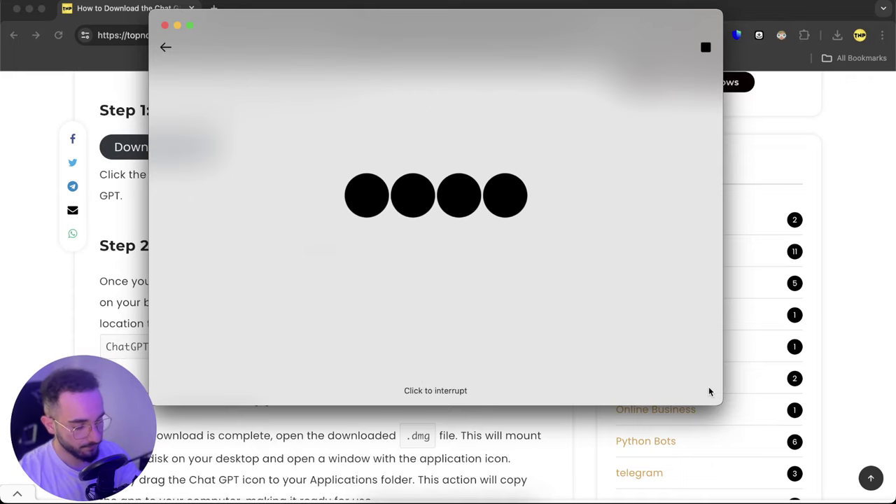
key("XF86AudioRaiseVolume")
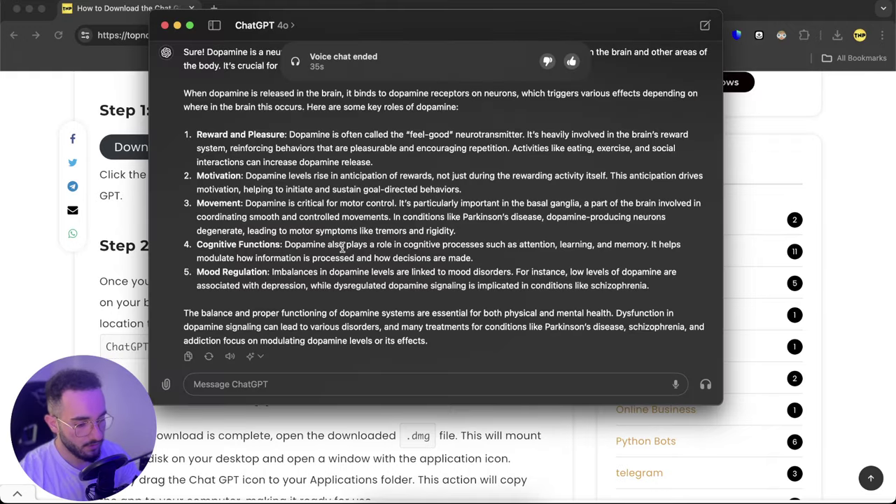
left_click(414, 389)
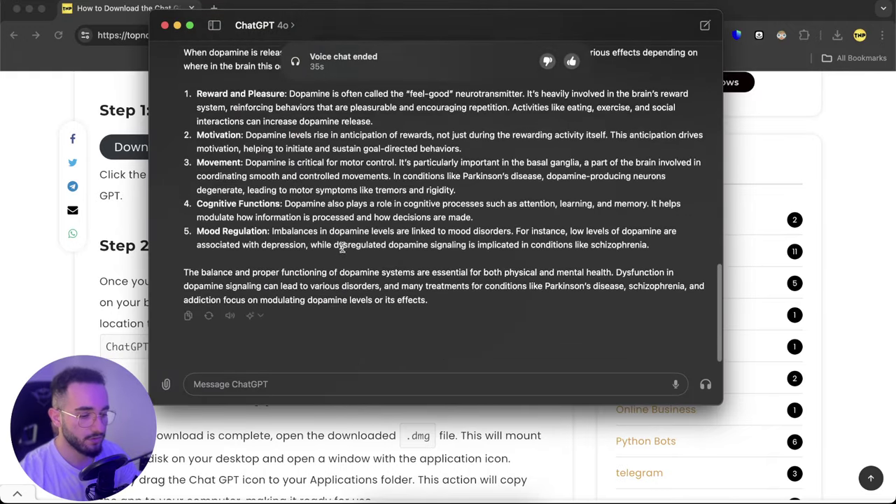
double_click(358, 34)
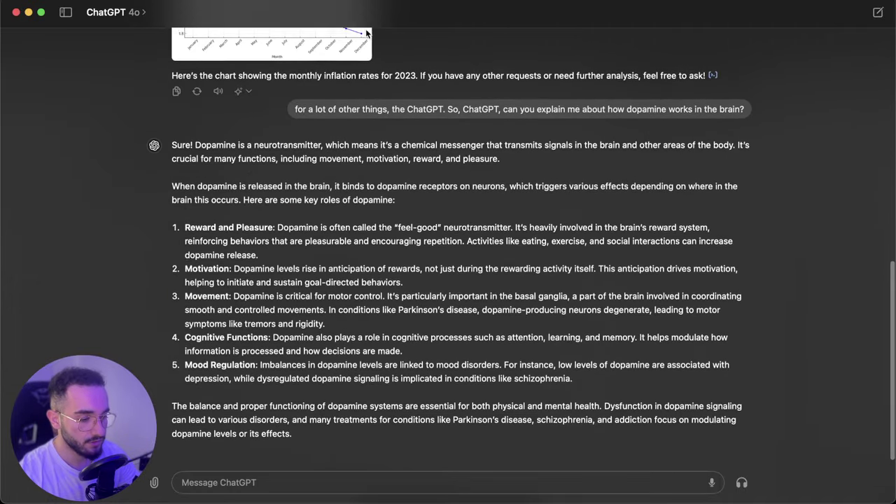
- Restore and close the ChatGPT window, then summon and dismiss the Option+Space quick bar
double_click(280, 16)
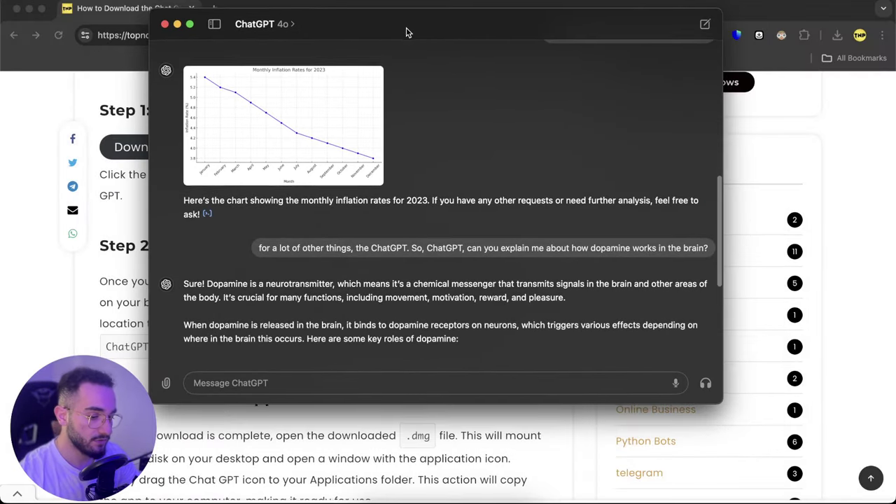
left_click_drag(410, 31, 428, 54)
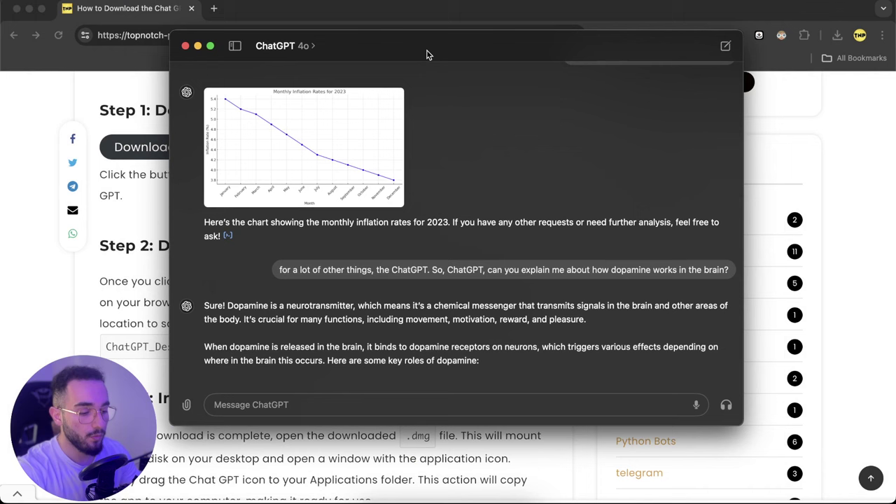
left_click(187, 46)
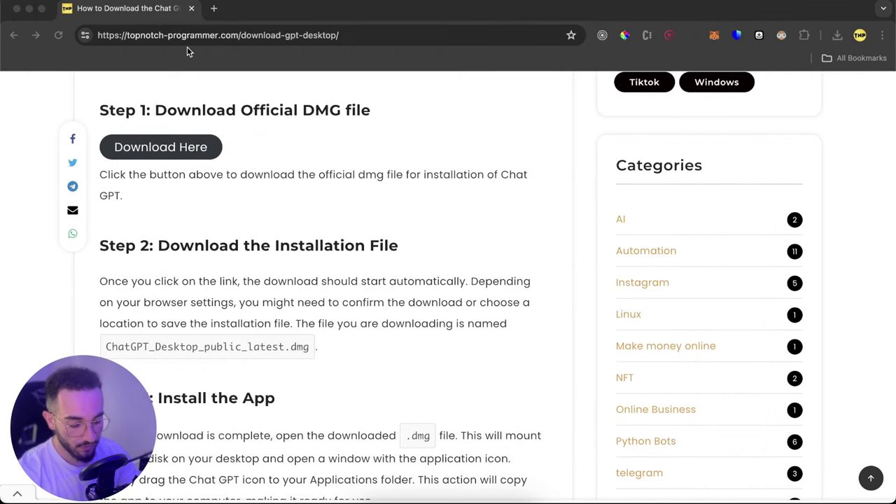
key("alt+space")
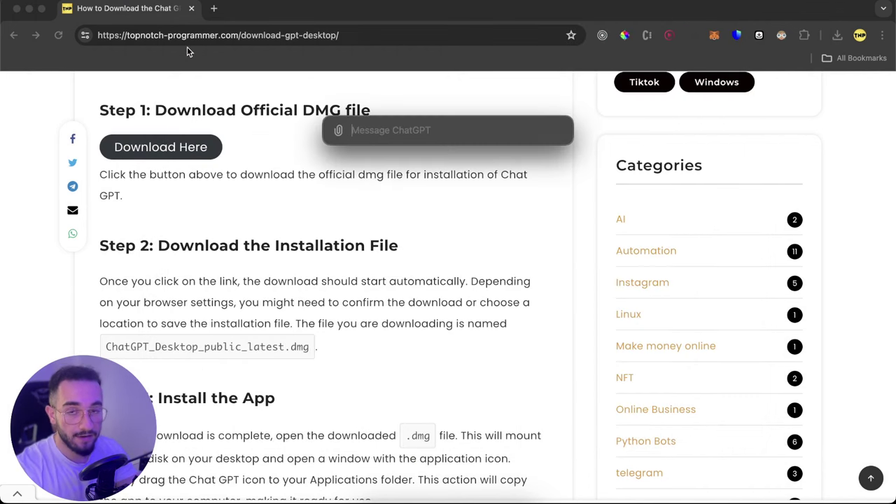
left_click(260, 169)
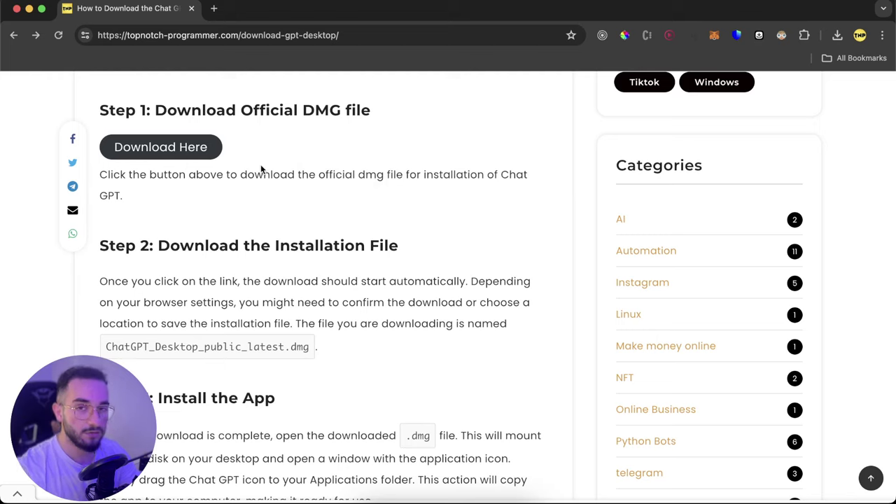